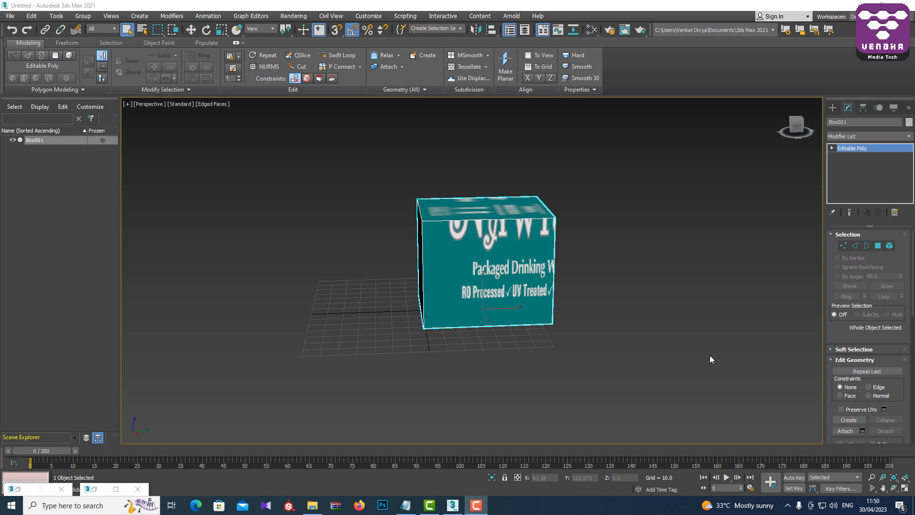
- Reset the transform of the textured box through the hierarchy pivot settings
click(551, 365)
click(519, 305)
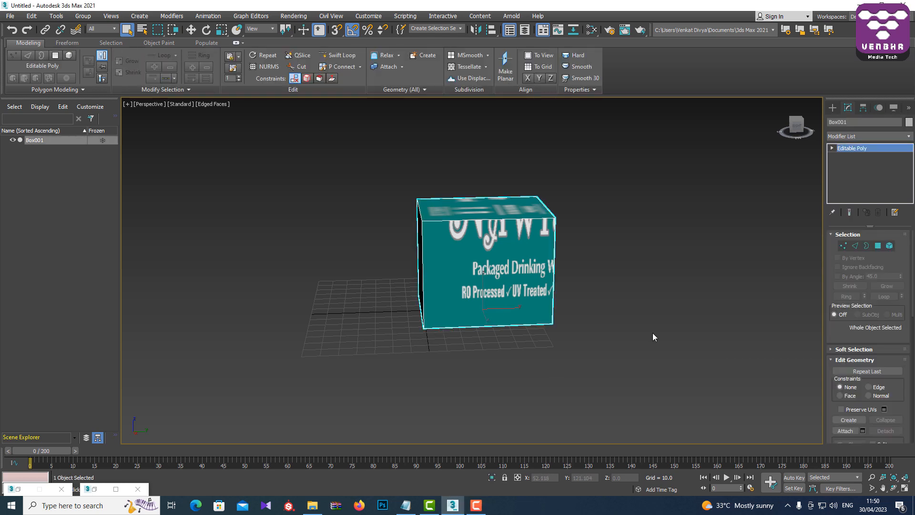
scroll(868, 286, down, 2)
click(863, 108)
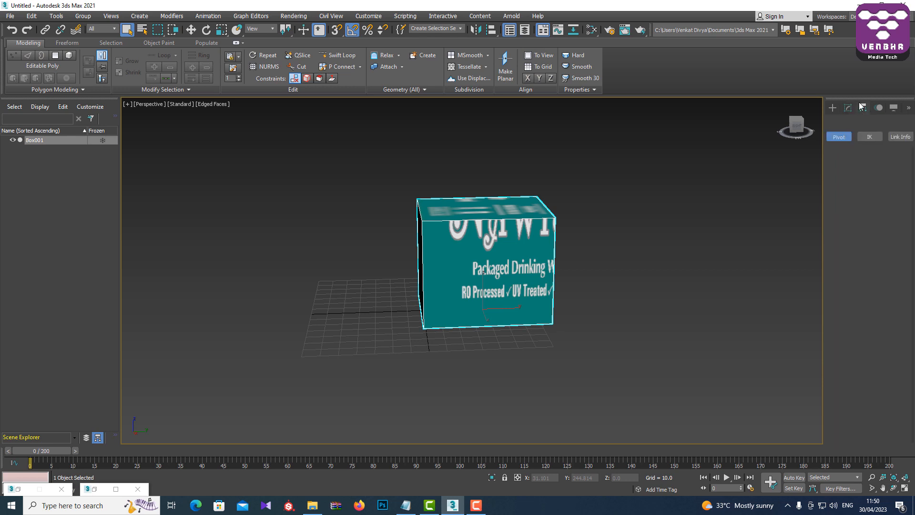
scroll(464, 393, down, 5)
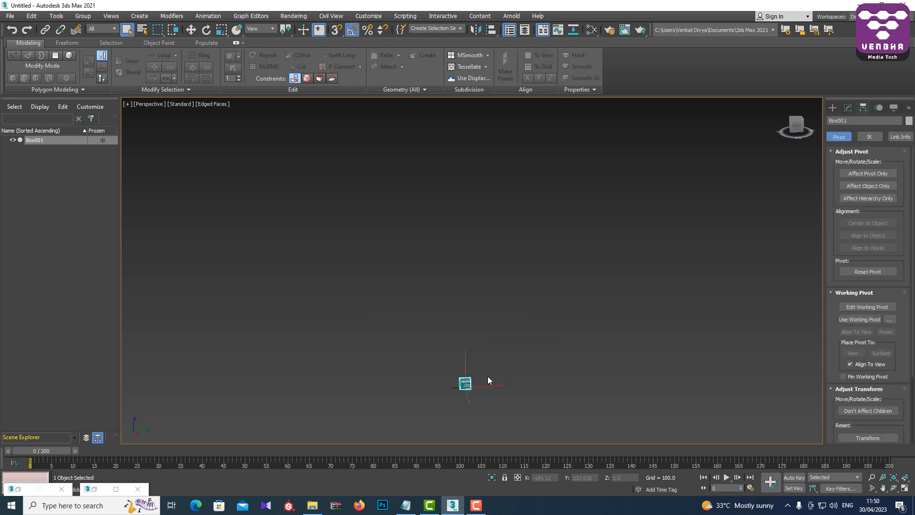
scroll(488, 386, up, 3)
scroll(896, 416, down, 2)
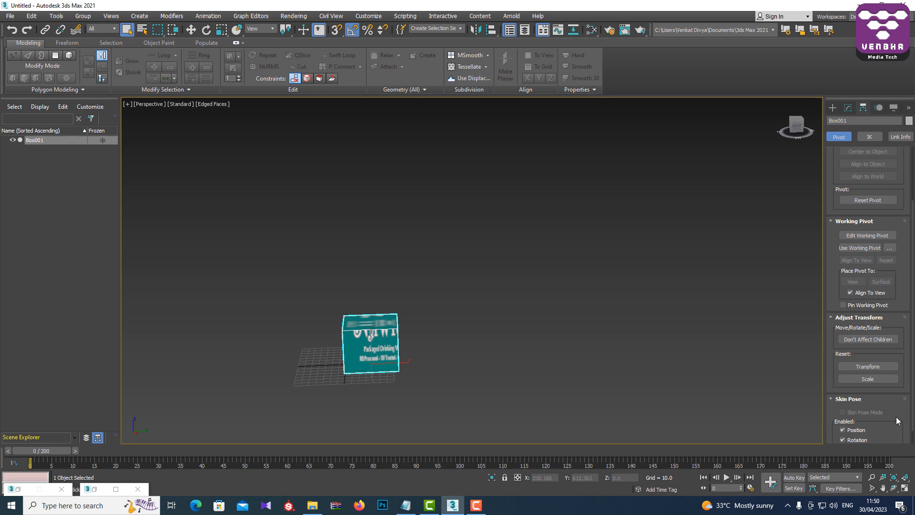
click(875, 367)
- Open the Game Exporter and move its window clear of the box
click(9, 17)
mouse_move(58, 157)
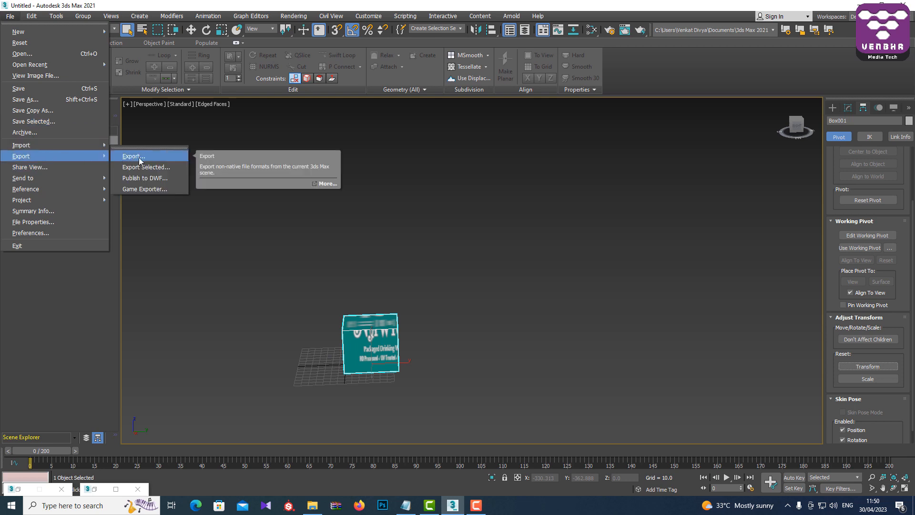
click(171, 189)
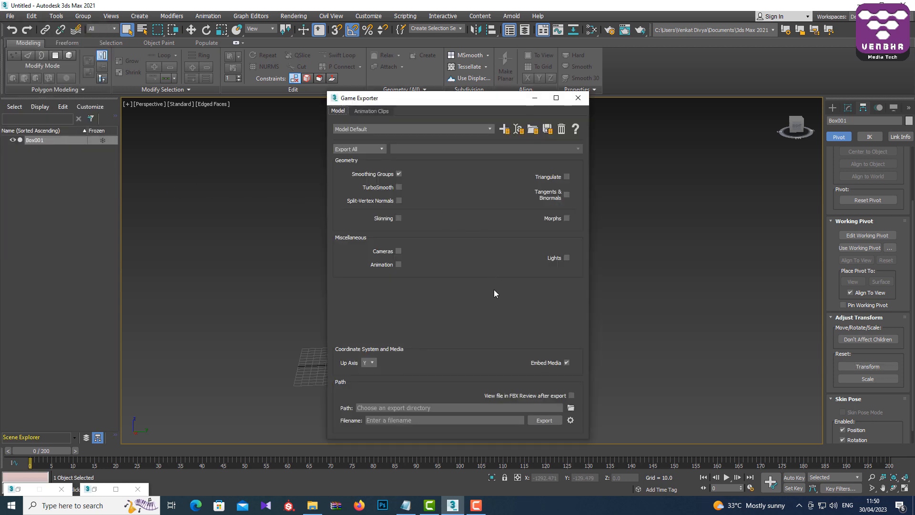
click(368, 149)
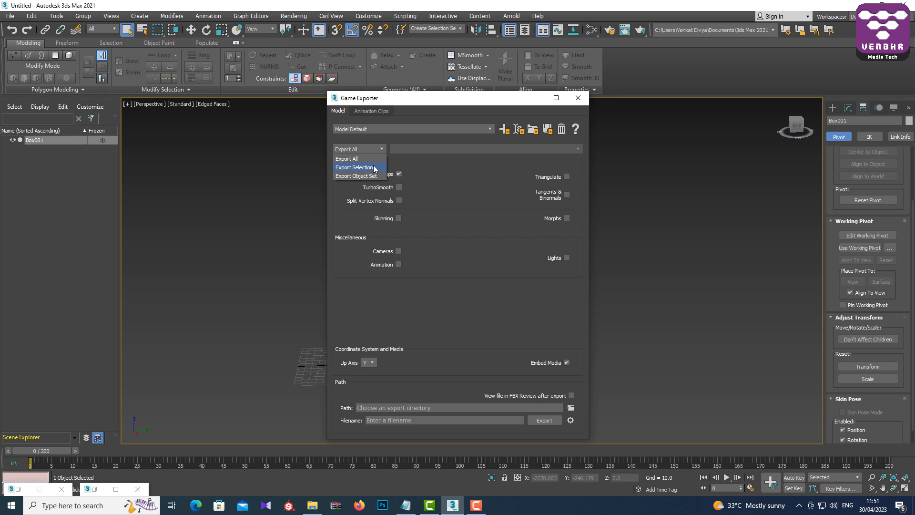
click(405, 100)
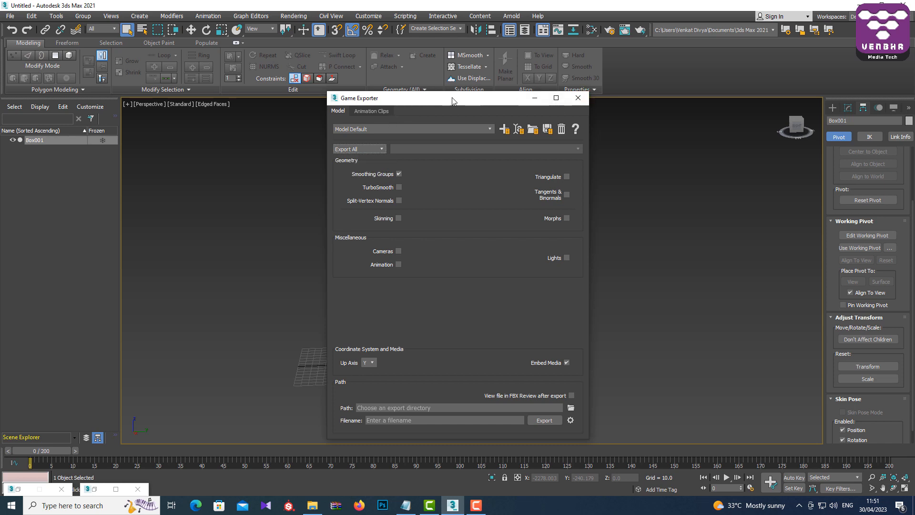
drag(469, 101, 633, 104)
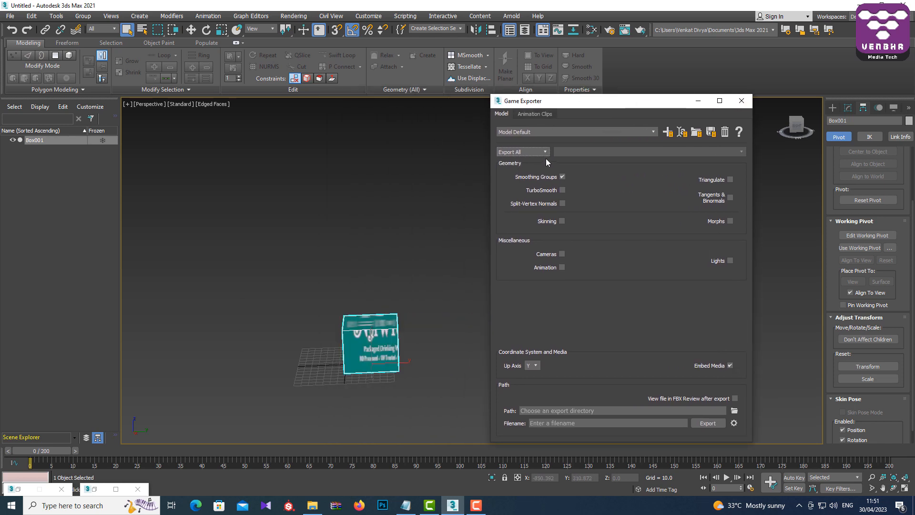
- Try the Export Selection scope, and switch the Game Exporter to Export Object Set
click(522, 156)
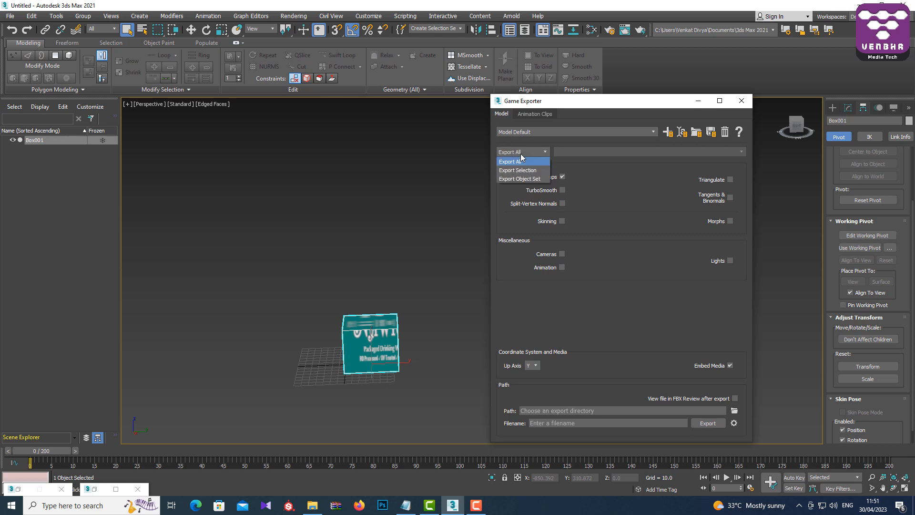
click(533, 170)
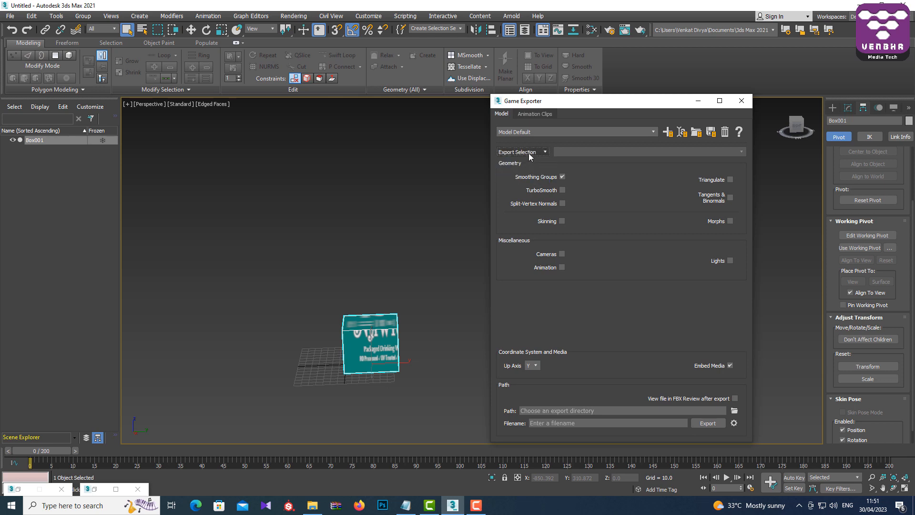
click(530, 153)
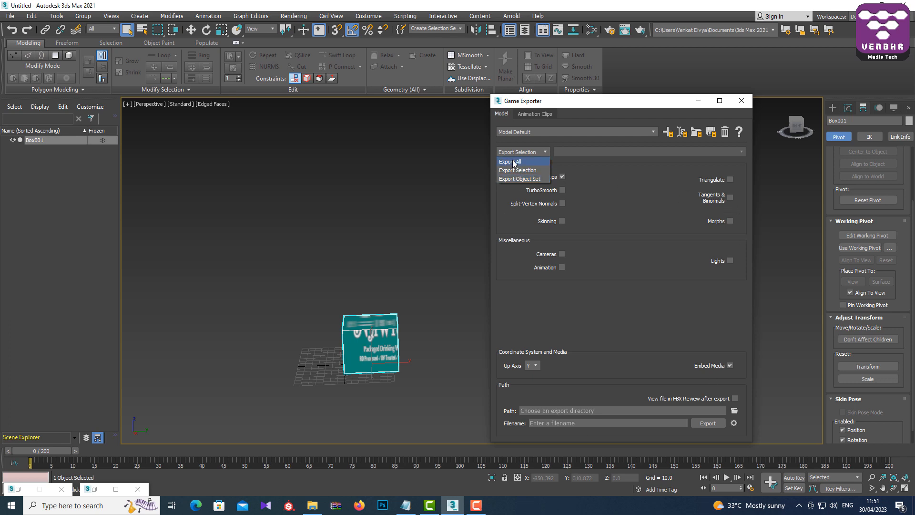
click(529, 179)
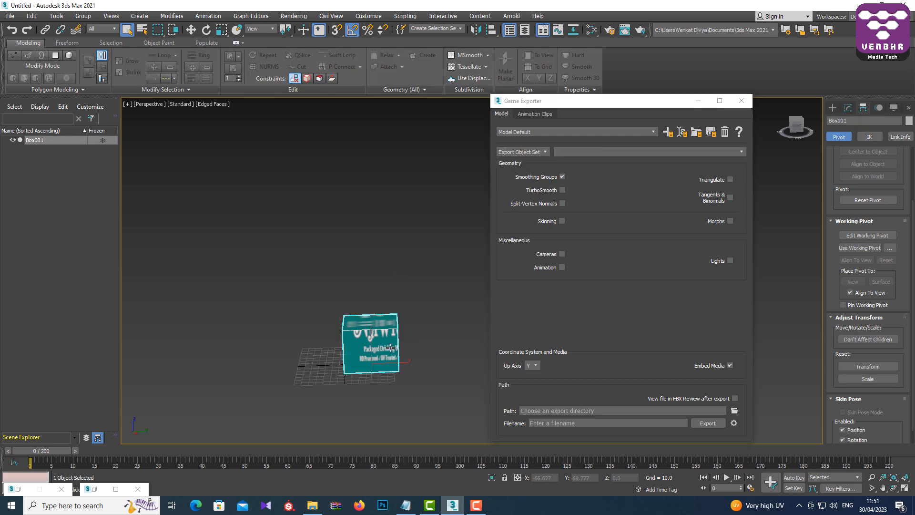
- Clone the box along the Y axis as one independent copy beside the original
key(w)
shift+drag(402, 366, 309, 369)
click(453, 293)
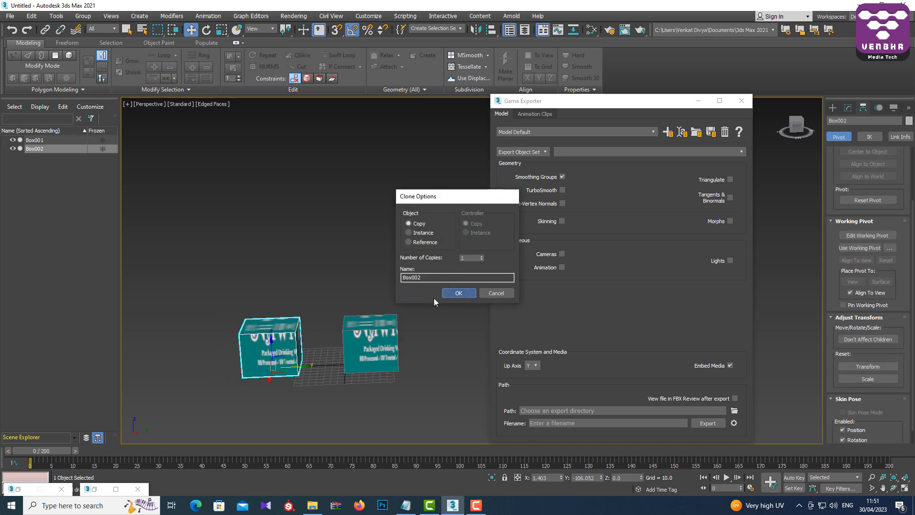
- Select both boxes and create a named selection set called "gun" from them
drag(194, 242, 356, 334)
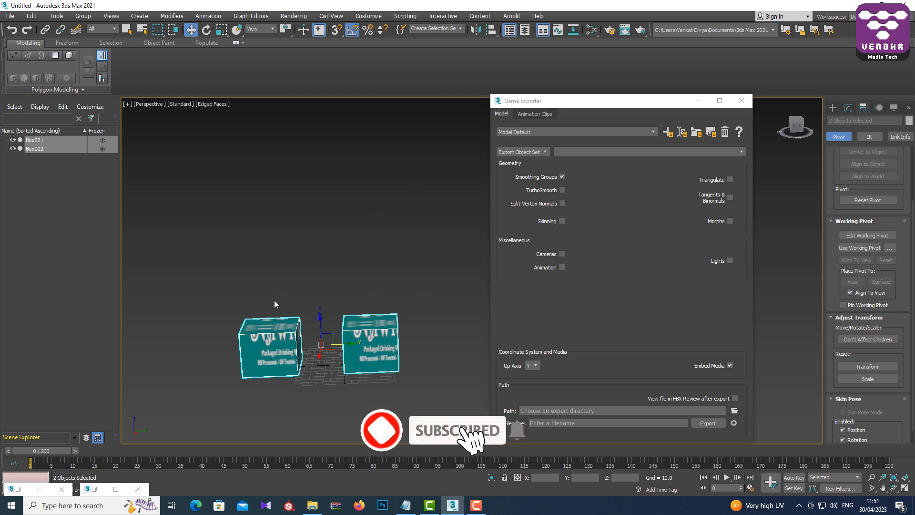
click(401, 31)
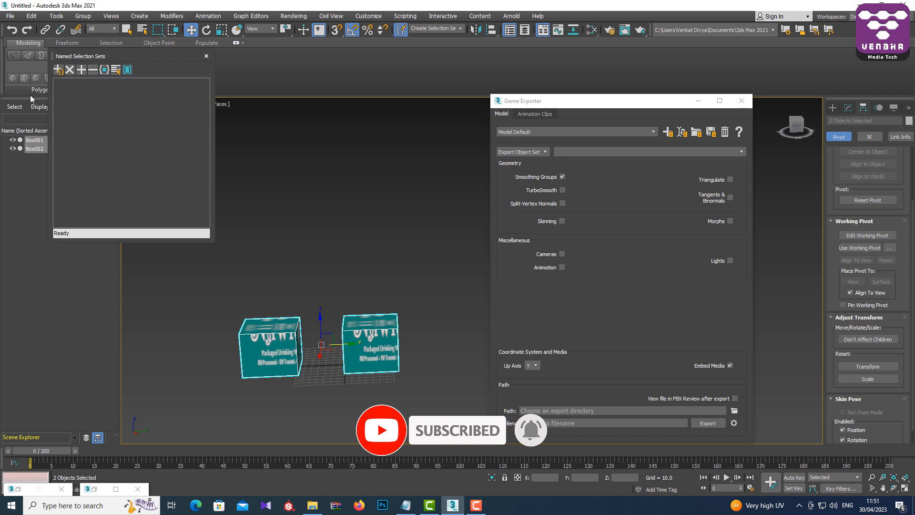
click(59, 70)
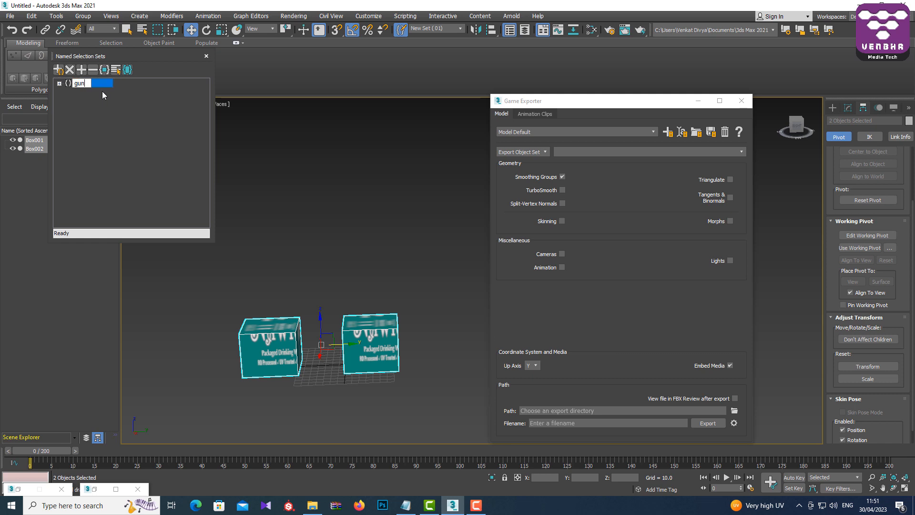
click(101, 118)
- Test the gun selection set by deselecting the boxes and selecting its members, and clear the selection again
click(330, 239)
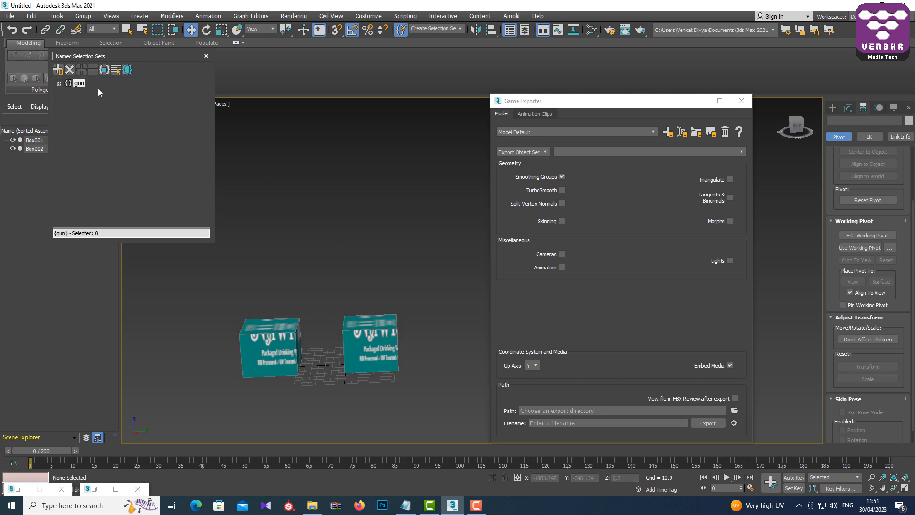
click(104, 70)
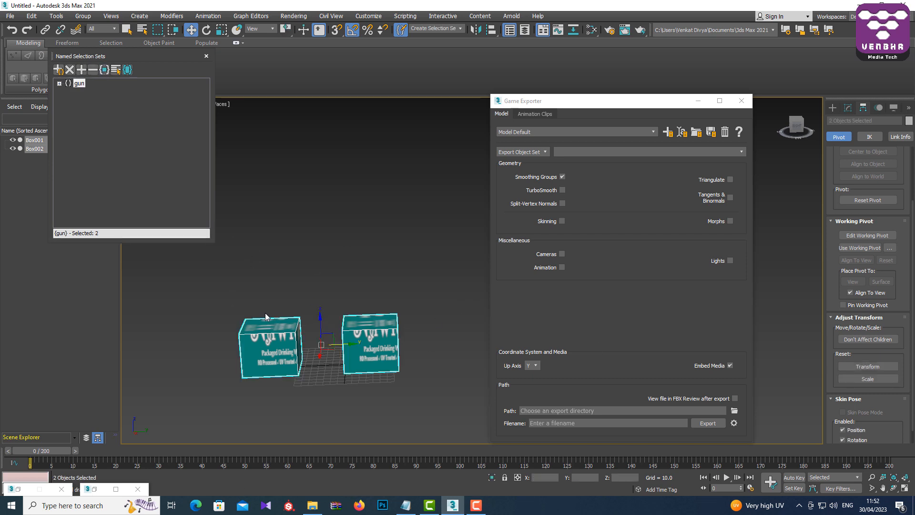
click(523, 152)
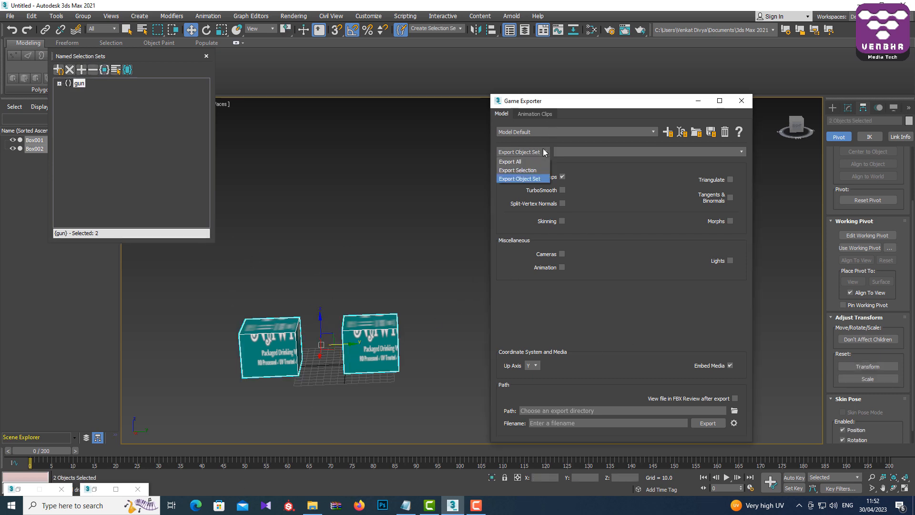
click(372, 210)
click(333, 258)
click(115, 120)
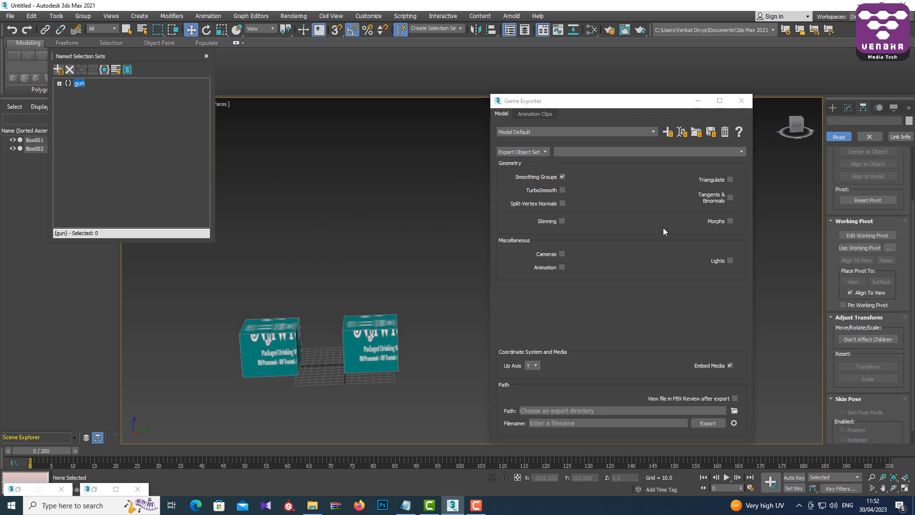
- Keep the export scope at Export Object Set and choose the gun set as the objects to export
click(543, 153)
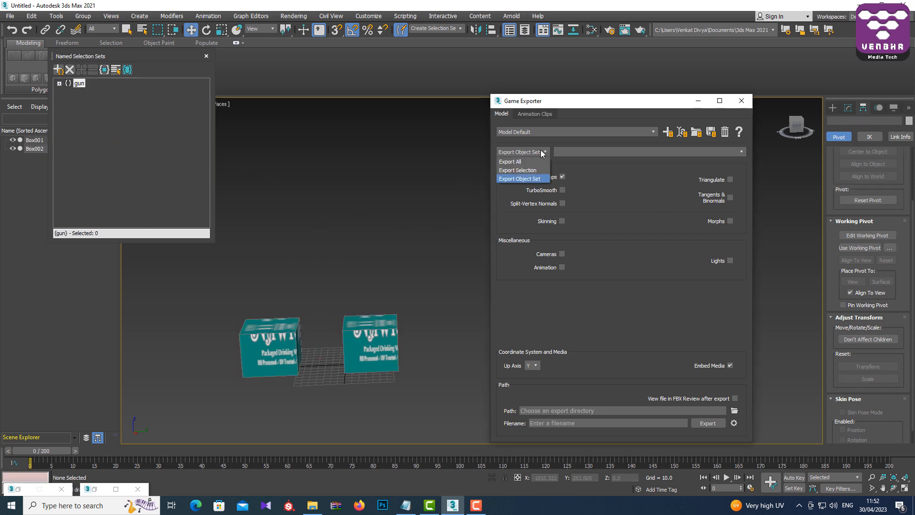
click(537, 179)
click(742, 151)
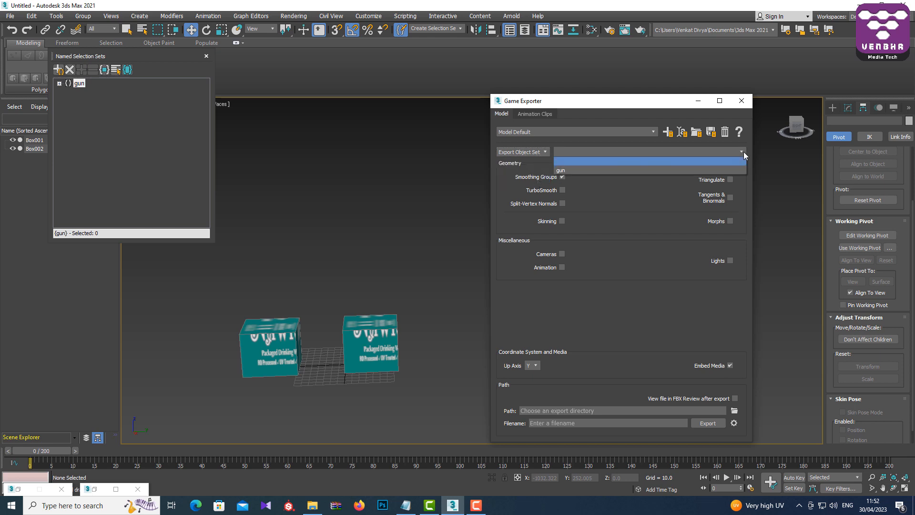
click(578, 170)
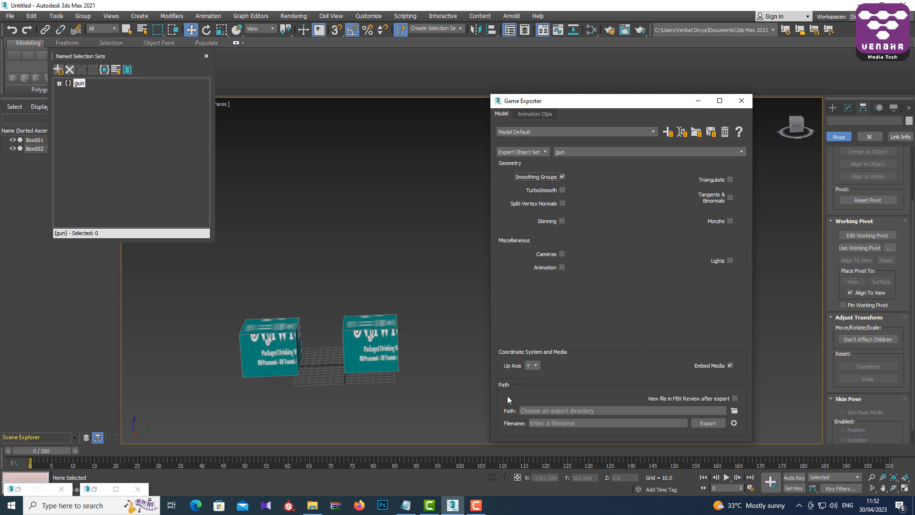
- Enable Edit Model Advanced Settings in the FBX export options and expand the Geometry settings
click(734, 424)
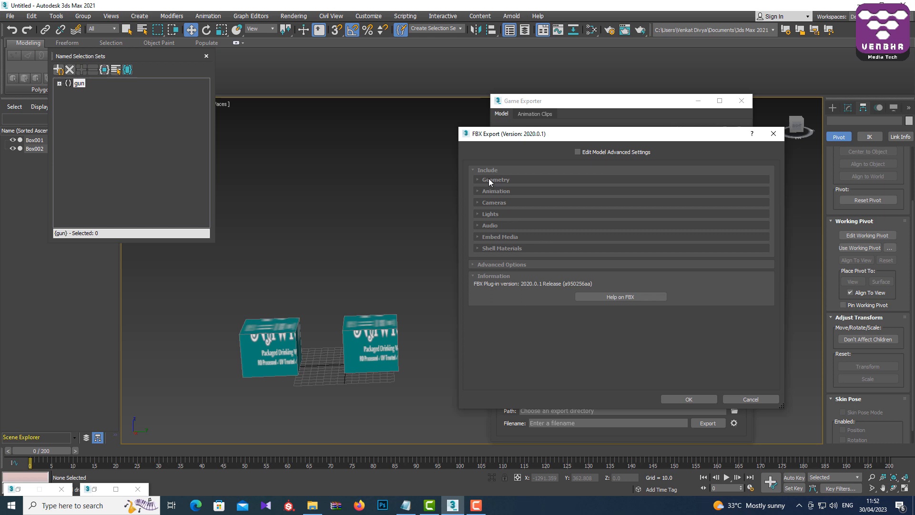
click(590, 152)
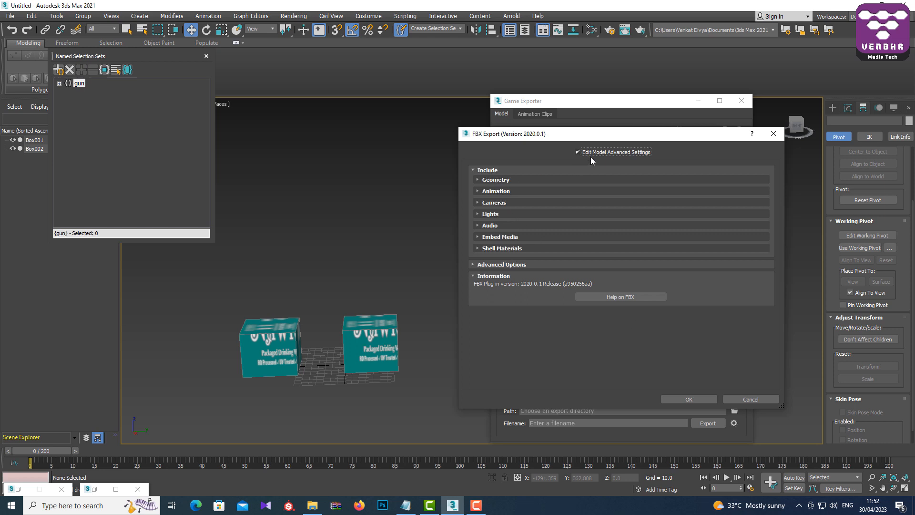
click(505, 181)
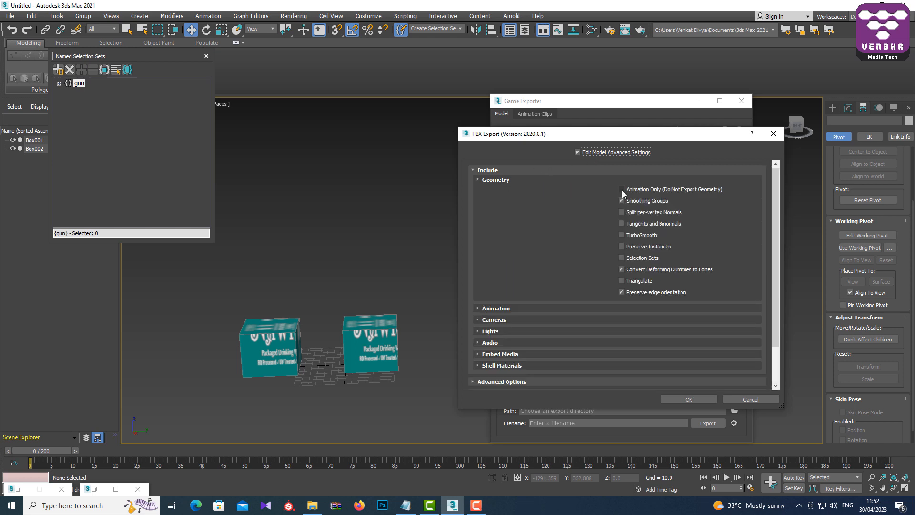
- Enable Animation for the FBX export and expand Bake Animation and Extra Options, leaving Bake Animation off
click(487, 308)
scroll(571, 318, down, 2)
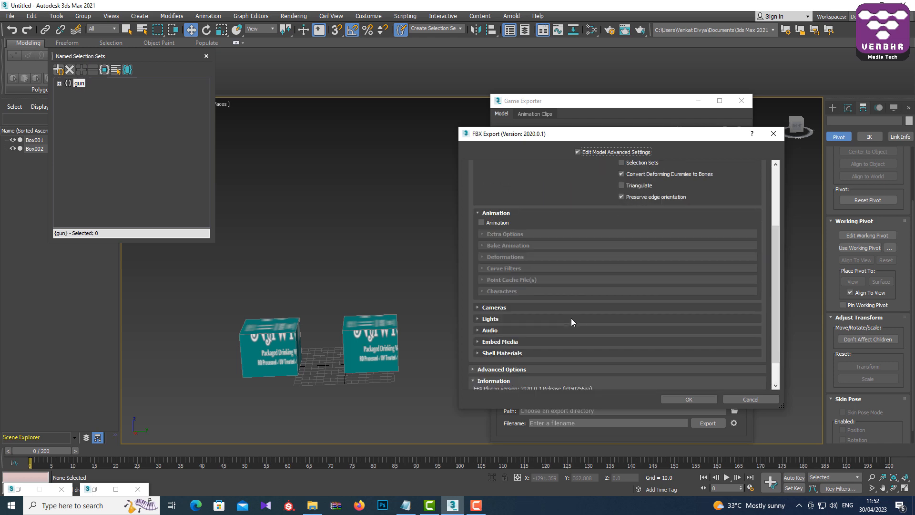
click(496, 223)
click(518, 246)
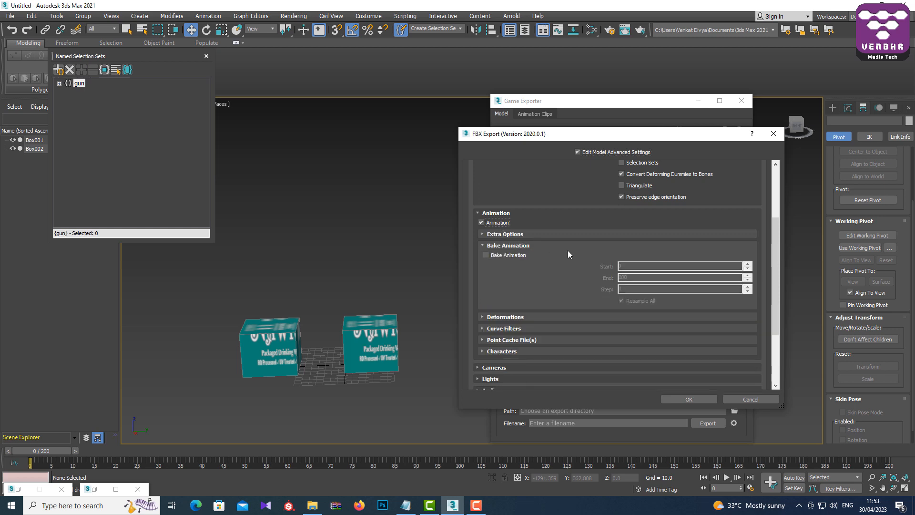
click(511, 257)
click(511, 256)
click(499, 234)
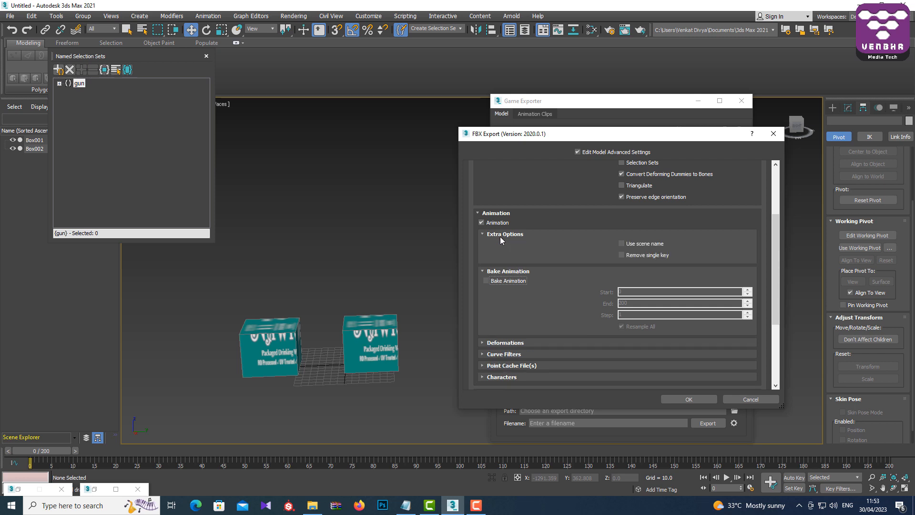
- Examine the Deformations, Characters, Cameras, Lights and Embed Media settings of the FBX export
scroll(550, 298, down, 2)
click(517, 295)
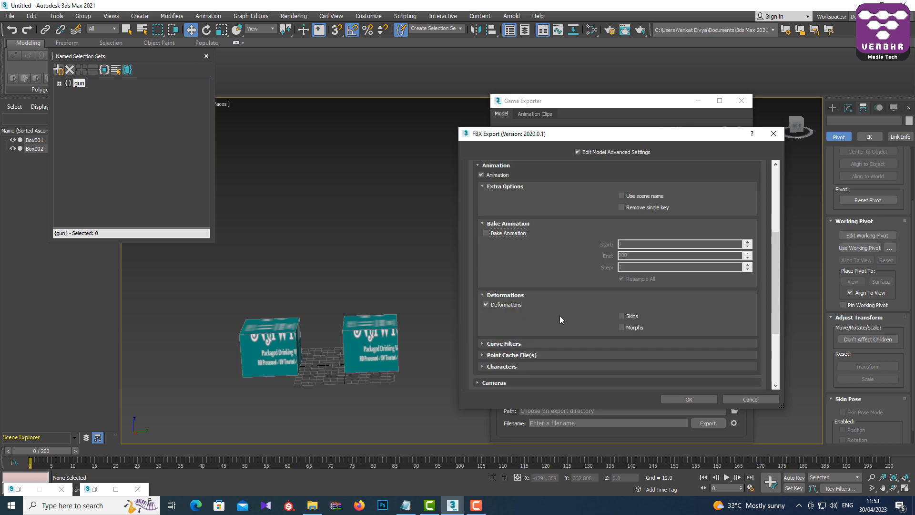
click(632, 317)
scroll(561, 347, down, 2)
click(498, 319)
click(499, 318)
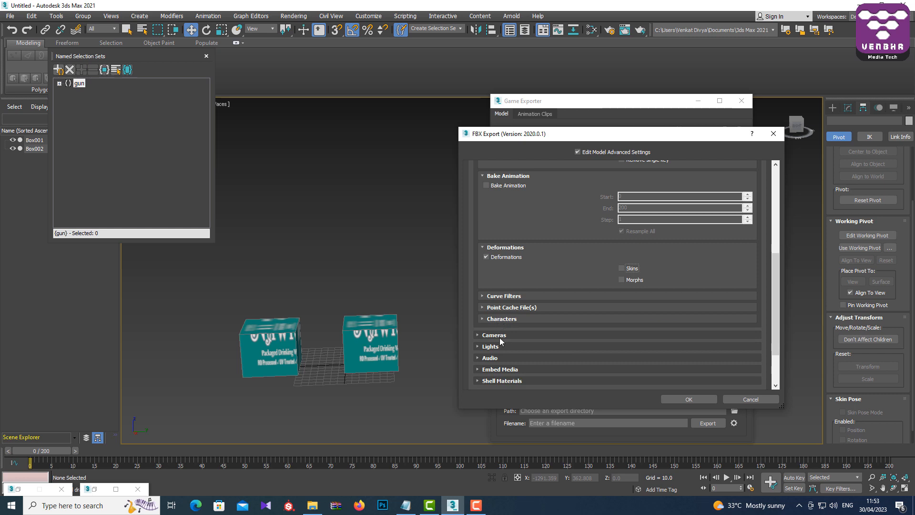
click(496, 335)
click(491, 360)
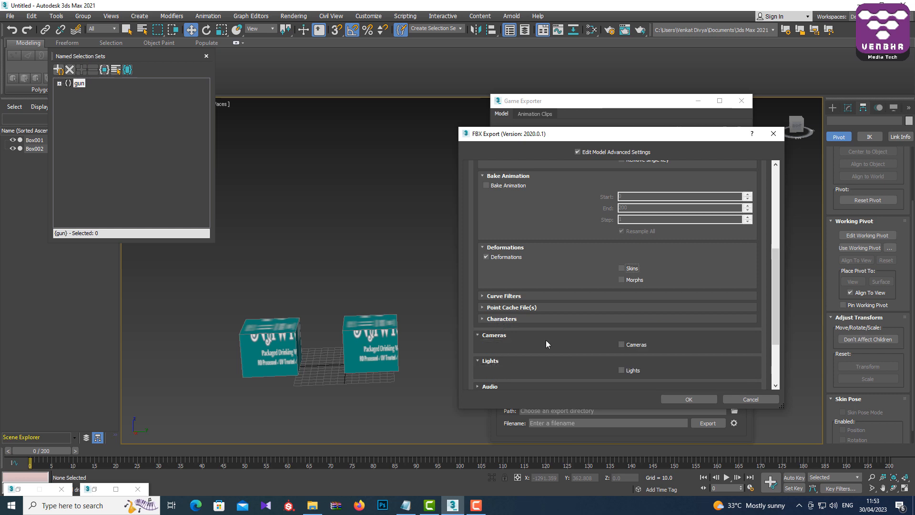
scroll(545, 340, down, 3)
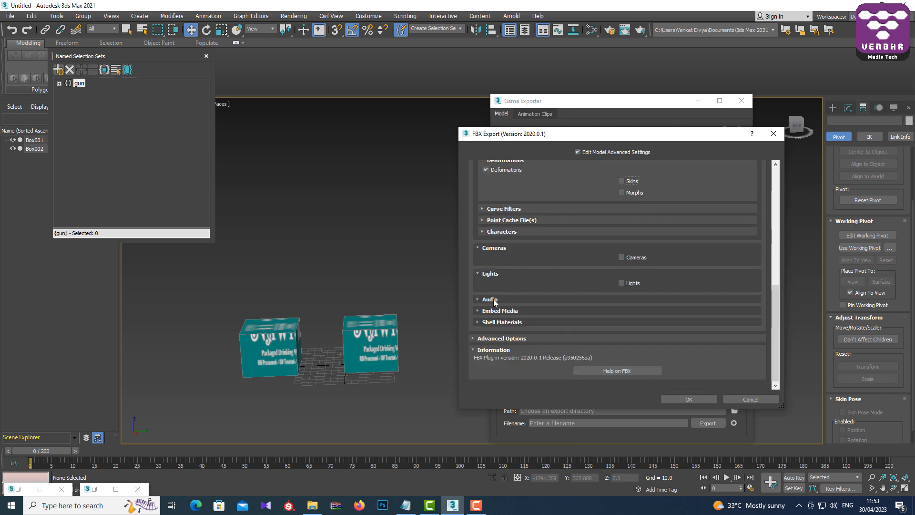
click(504, 310)
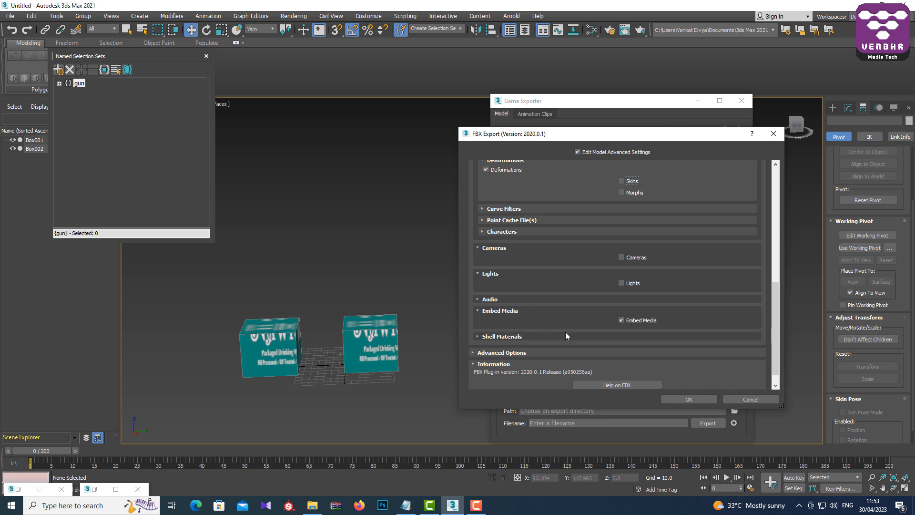
- Expand Shell Materials in the FBX export options, choose its export material type and accept the settings
click(495, 337)
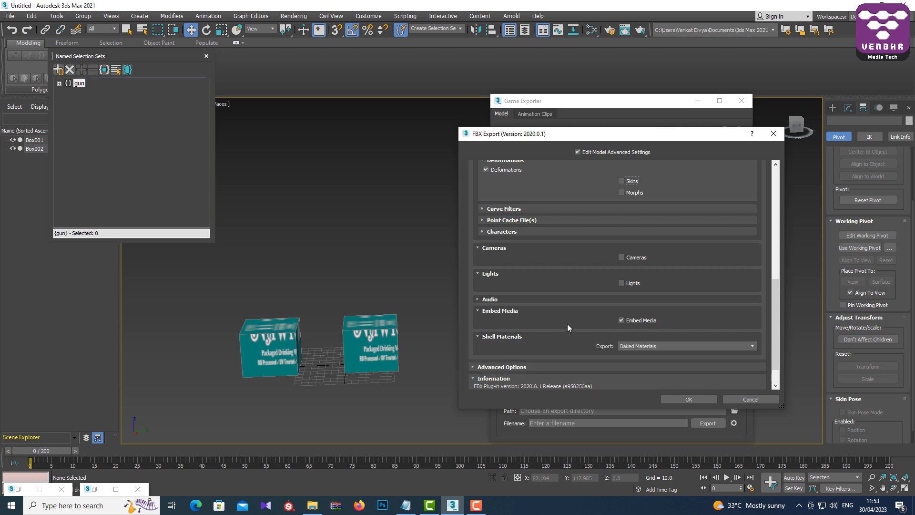
scroll(577, 321, down, 1)
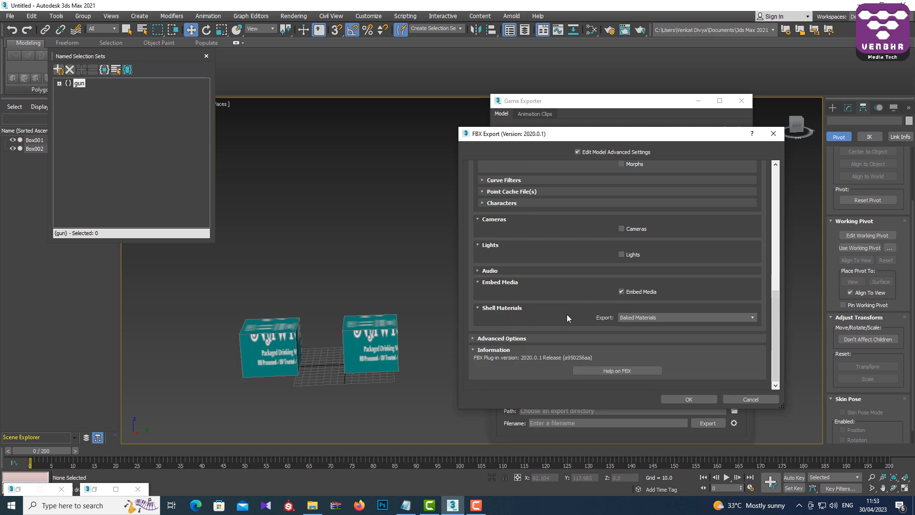
click(654, 317)
click(650, 333)
click(686, 401)
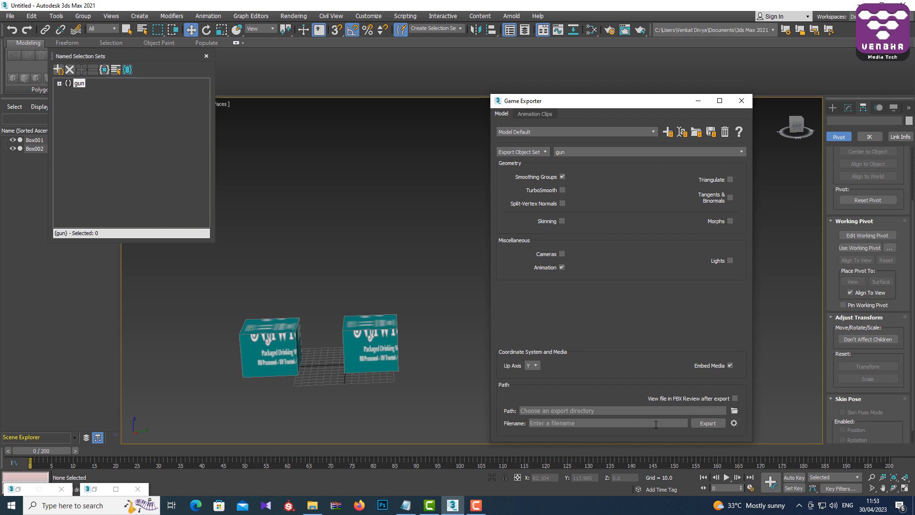
- Enter ffff as the model export filename and switch the exporter to the animation clip settings
text(ffff)
click(542, 118)
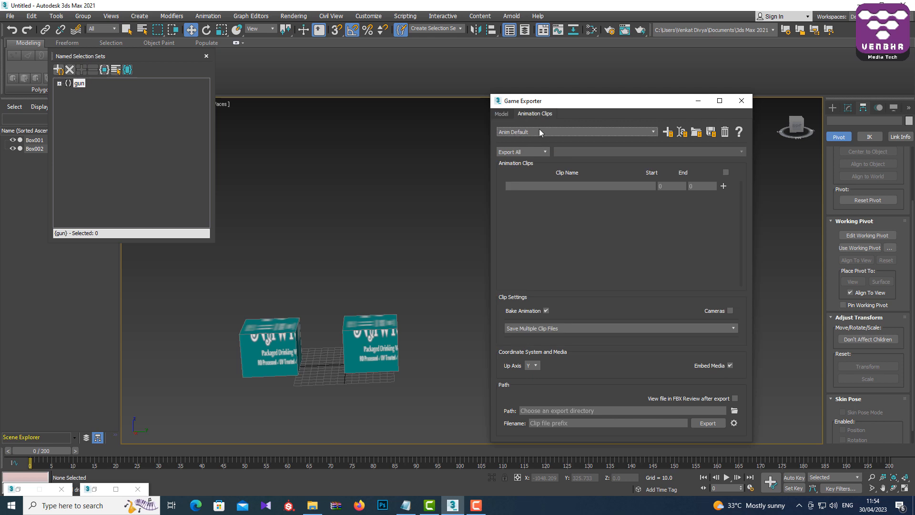
click(533, 151)
click(532, 117)
click(502, 114)
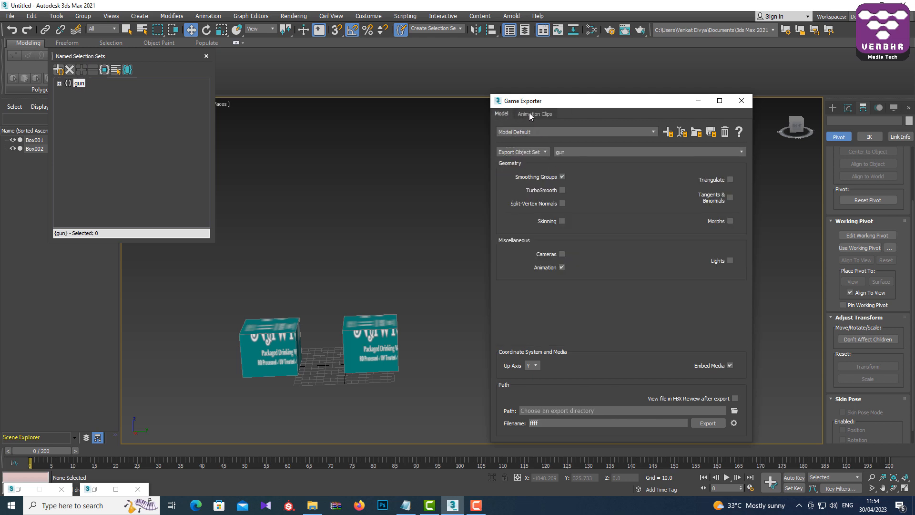
click(530, 116)
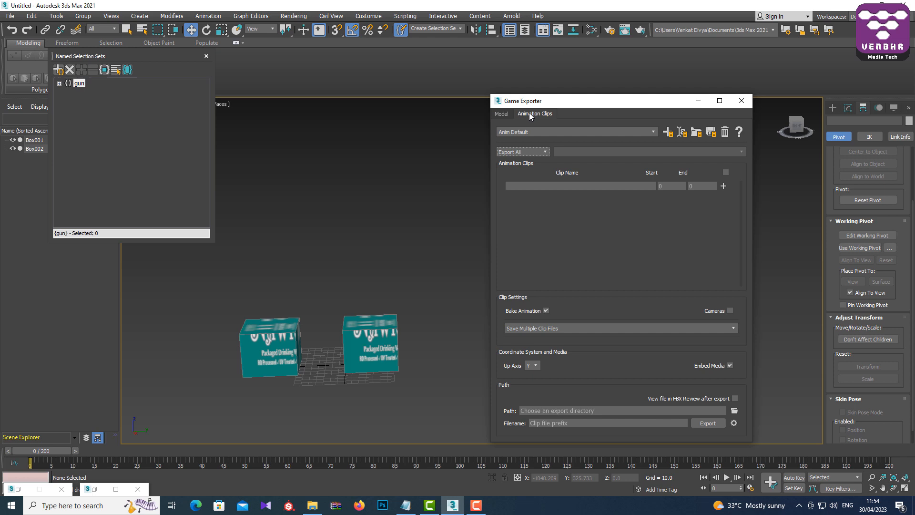
- Set the animation export scope to Export Object Set and choose the gun set
click(531, 151)
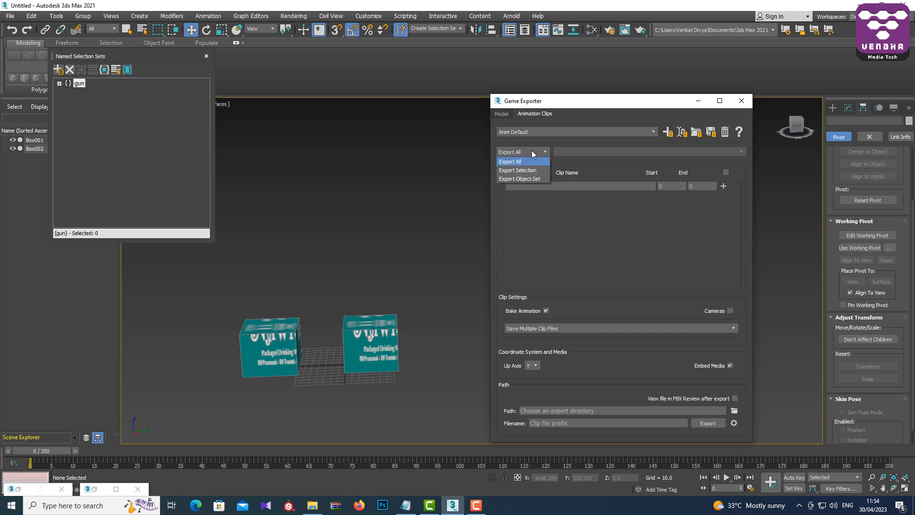
click(533, 180)
click(576, 154)
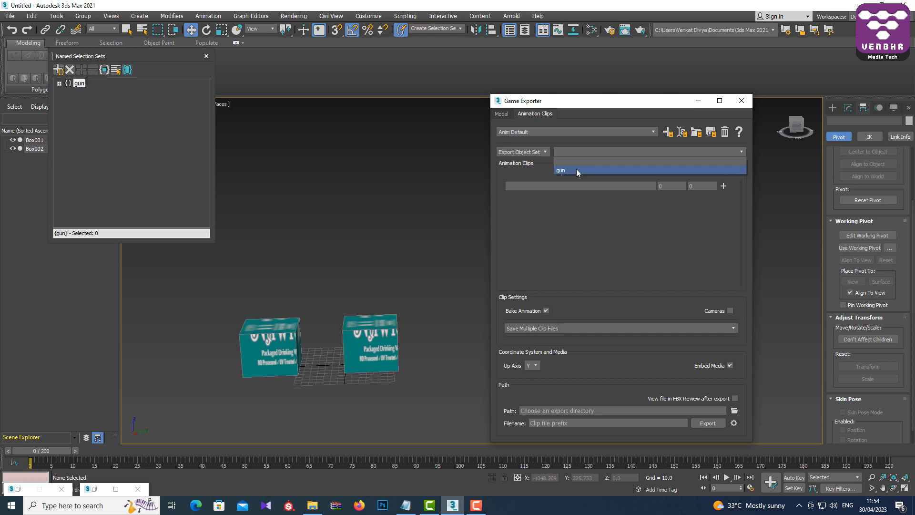
click(576, 169)
- Try Export Selection as the animation export scope, and restore Export Object Set with the gun set
click(541, 151)
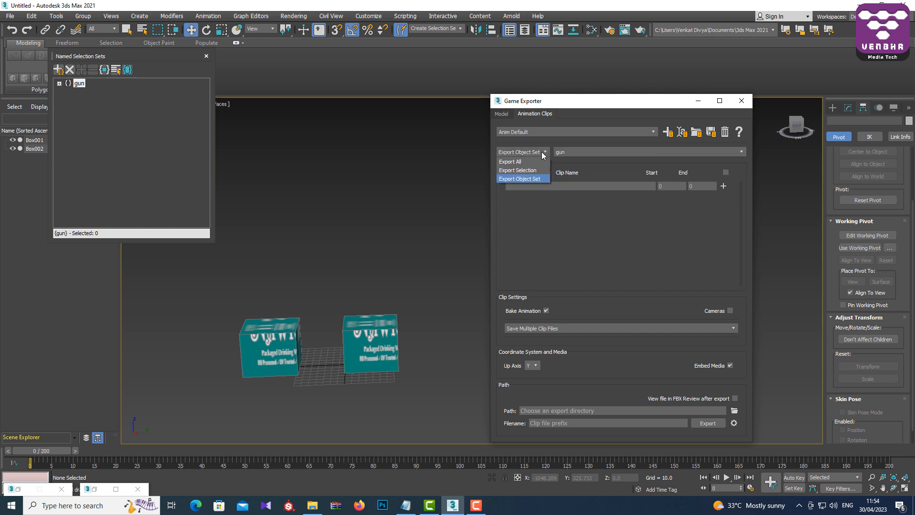
click(540, 170)
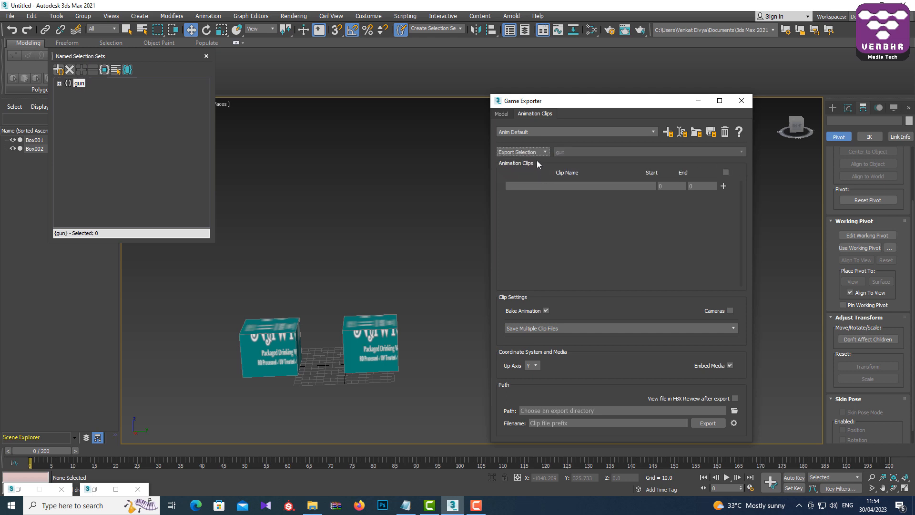
click(544, 152)
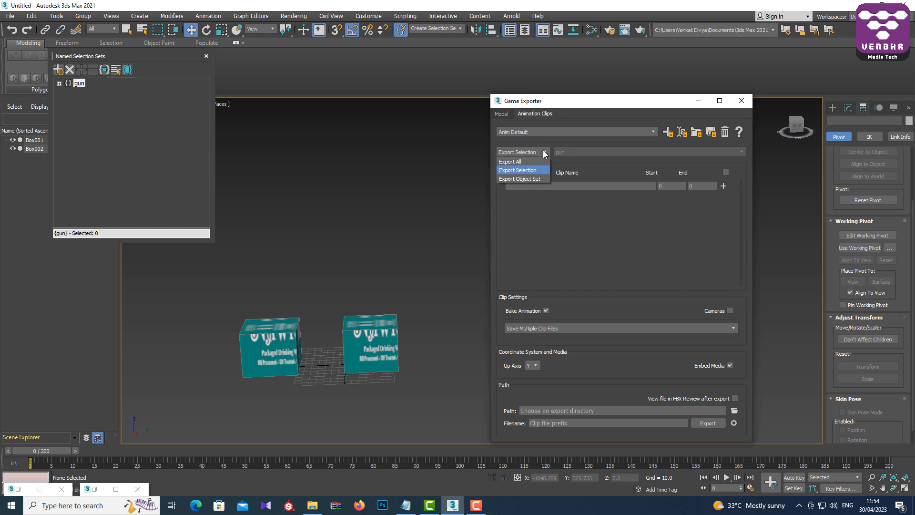
click(532, 180)
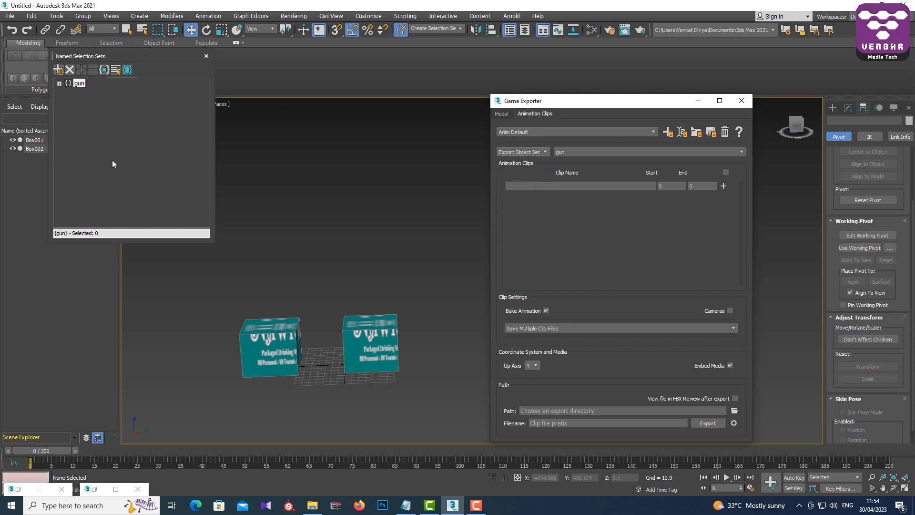
click(76, 106)
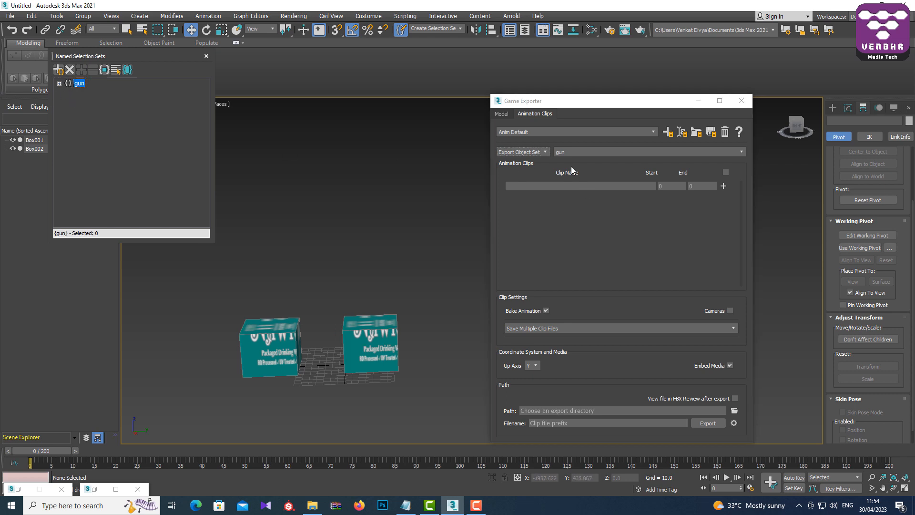
click(573, 151)
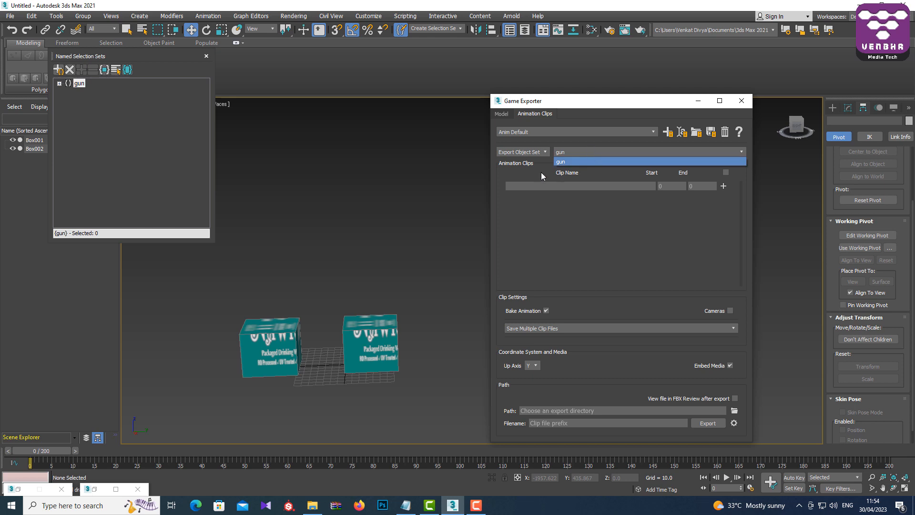
click(555, 172)
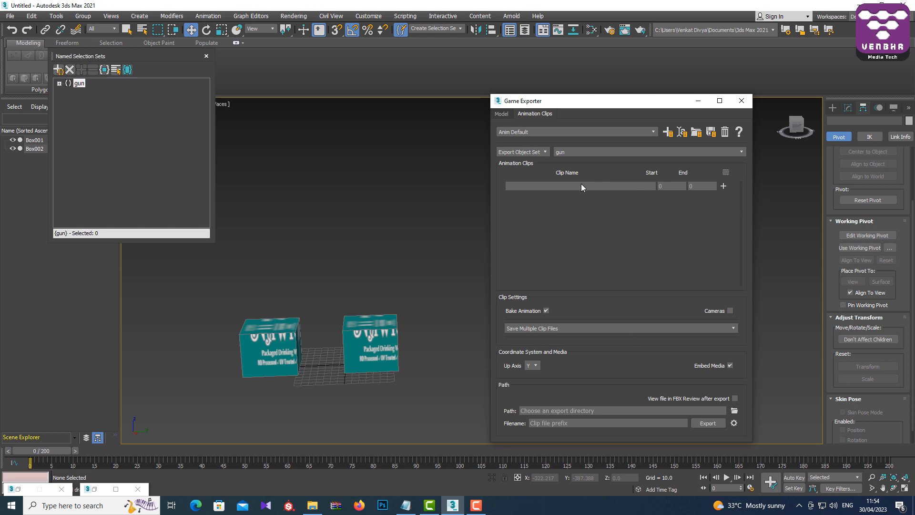
- Add an animation clip named Run with its end frame set to 50
click(724, 187)
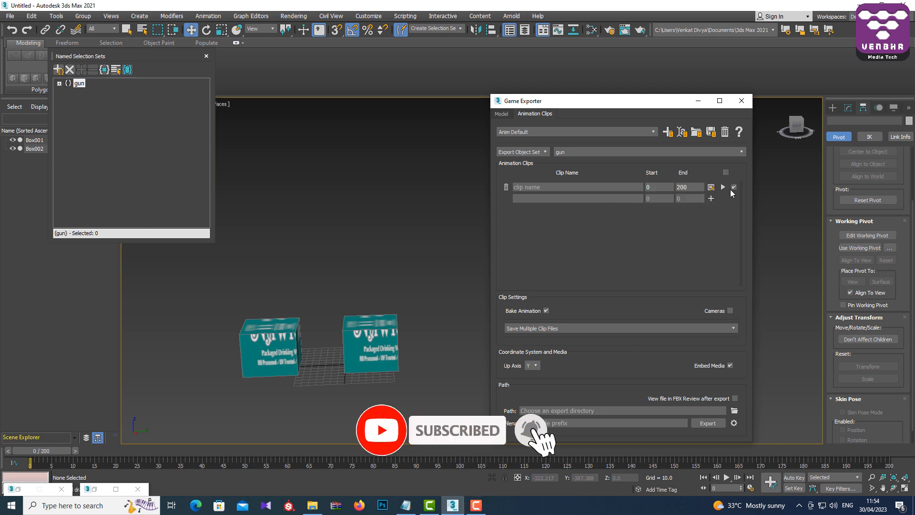
click(555, 187)
text(R)
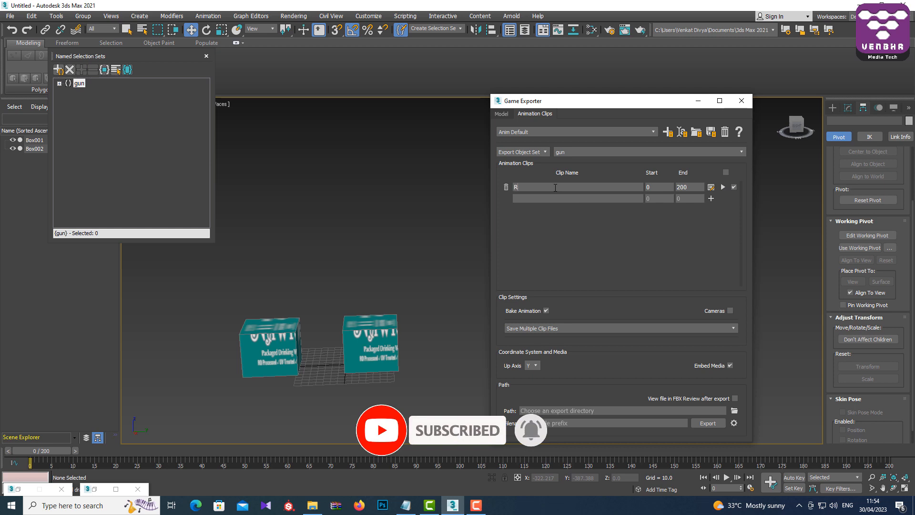
text(un)
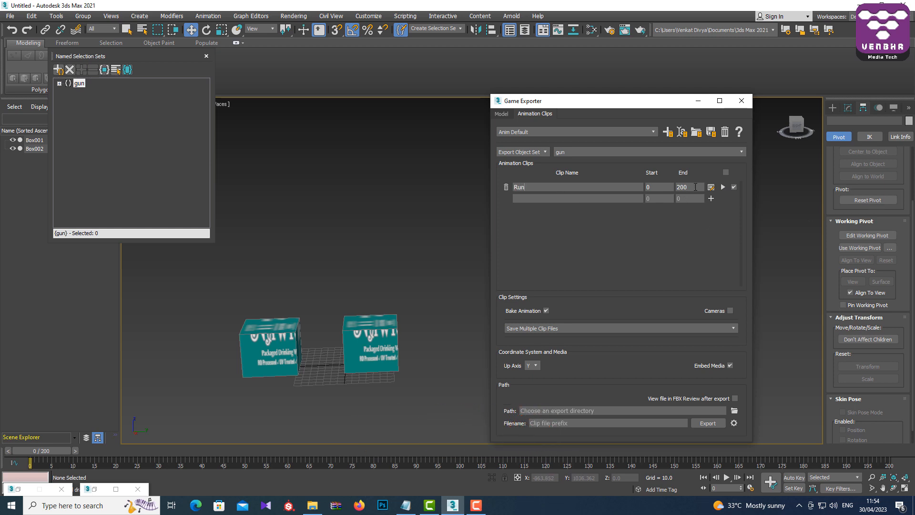
text(50)
- Add a second animation clip named Jump covering frames 51 to 100
click(711, 199)
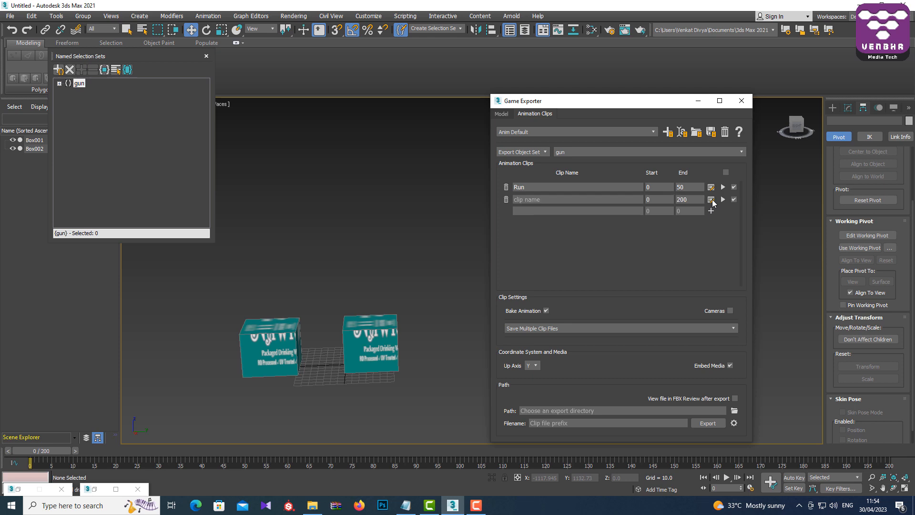
click(548, 200)
text(Jump)
double_click(690, 202)
text(100)
- Add a third animation clip named walk starting at frame 101, and turn off Bake Animation
click(711, 212)
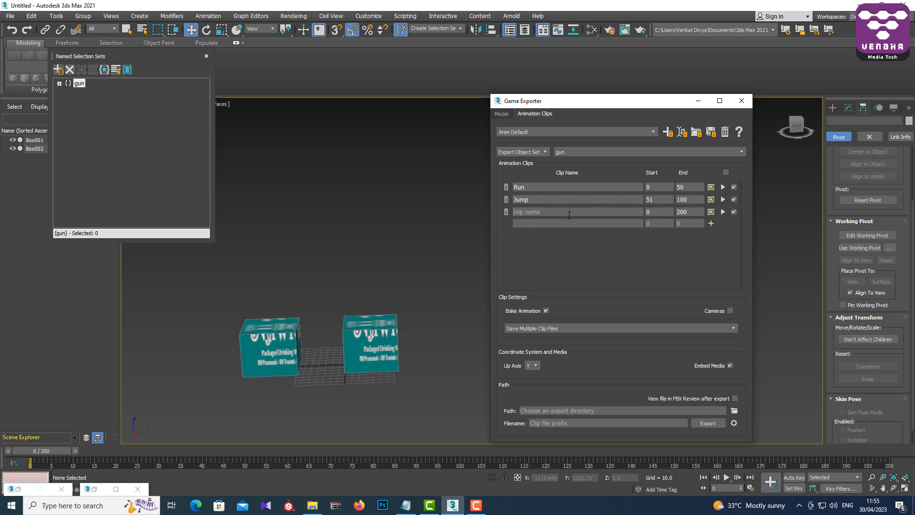
text(walk)
text(101)
click(546, 313)
- Enable Edit Animation Advanced Settings in the animation FBX export options and expand Advanced Options
click(734, 423)
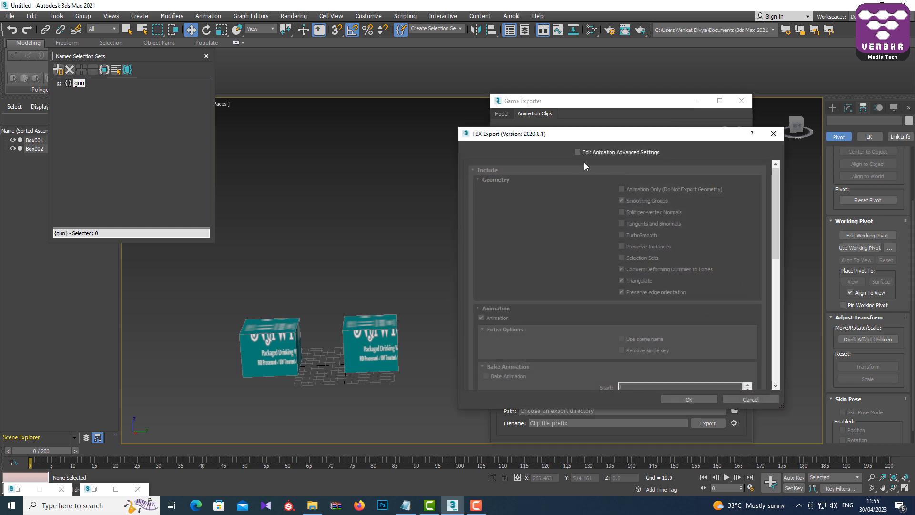
click(578, 152)
scroll(723, 376, down, 15)
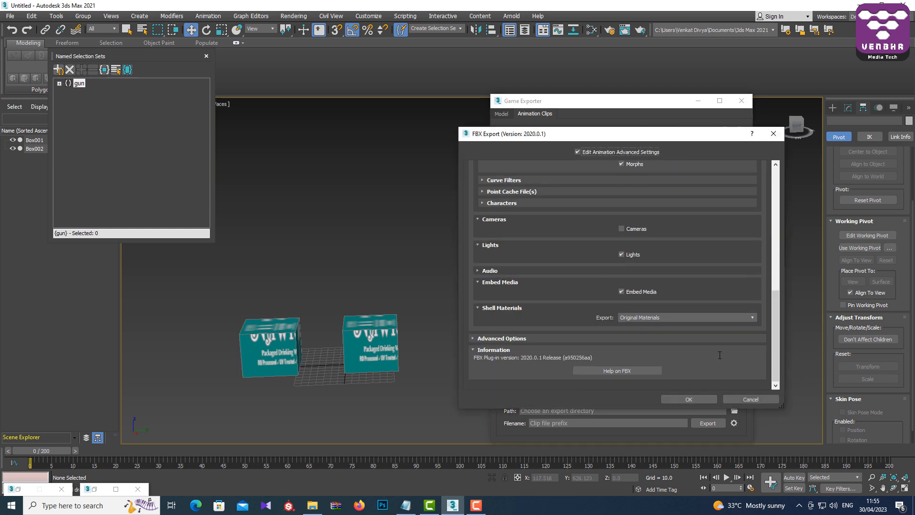
click(494, 338)
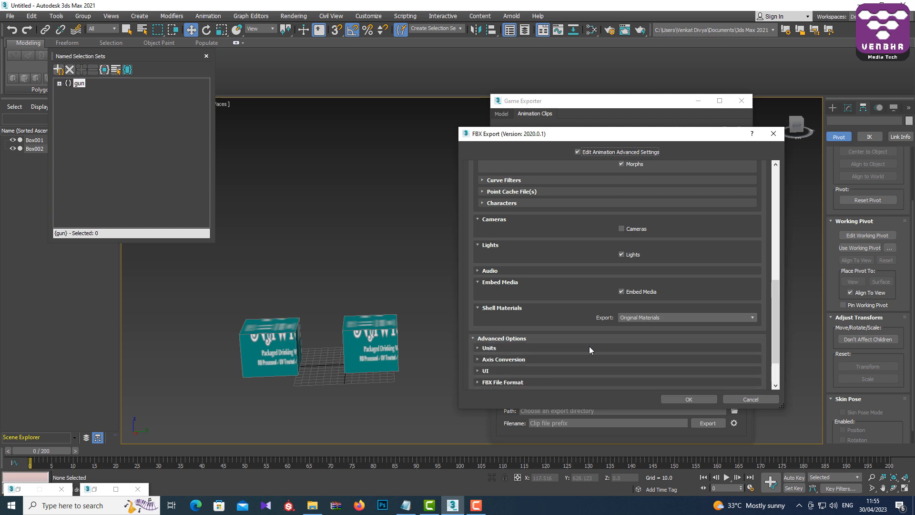
scroll(504, 315, down, 2)
- Expand the FBX Units settings, keep Automatic off and convert scene units to Meters
click(486, 299)
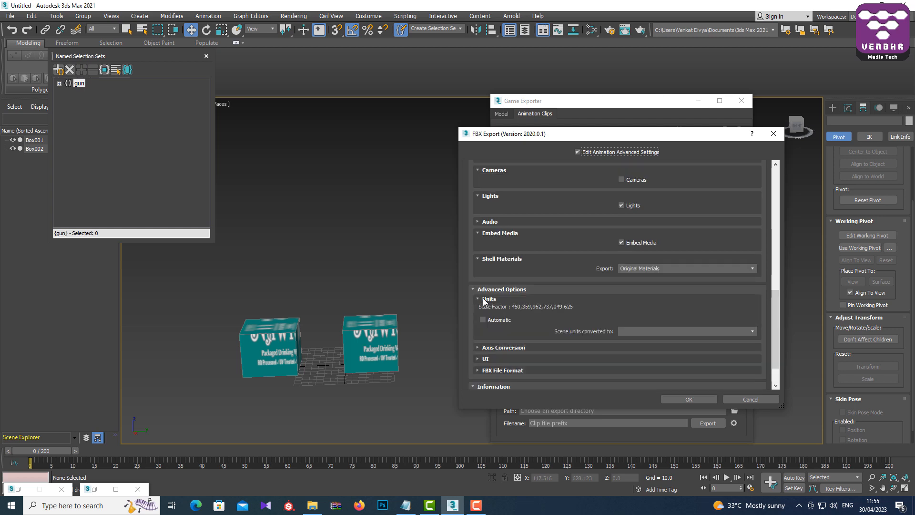
click(503, 321)
click(502, 322)
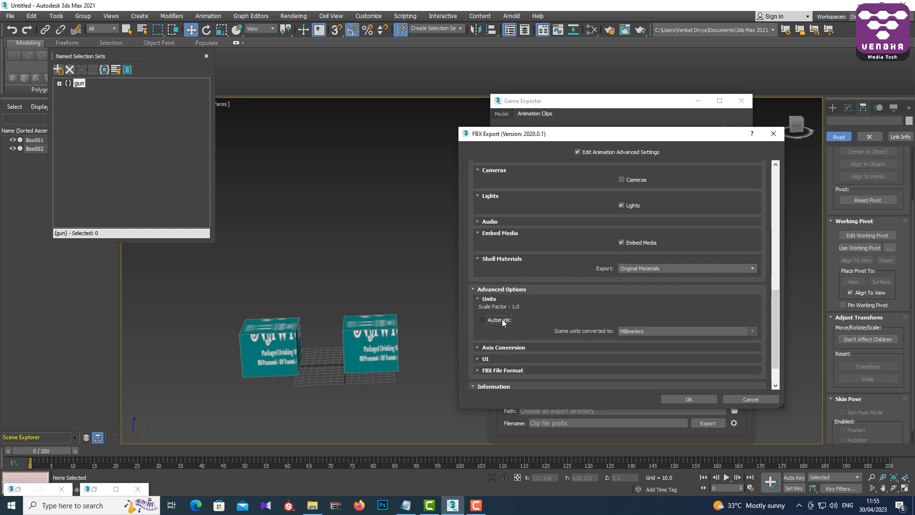
click(679, 334)
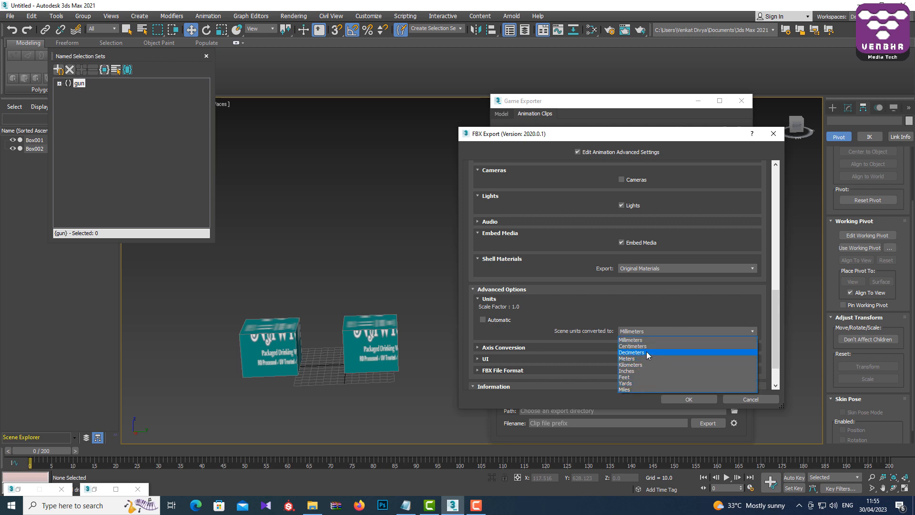
click(643, 358)
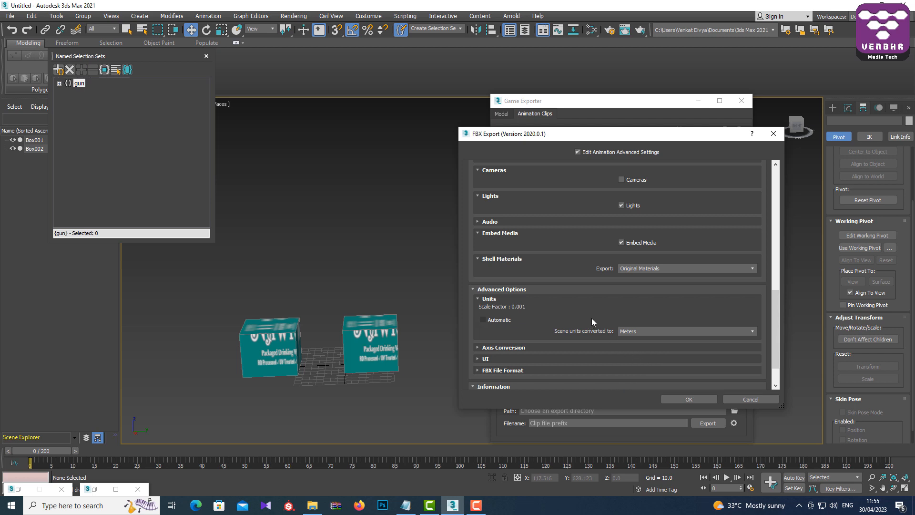
- Set the FBX file format version to FBX 2014/2015, accept the settings and choose Save Clips to Single File
scroll(583, 344, down, 2)
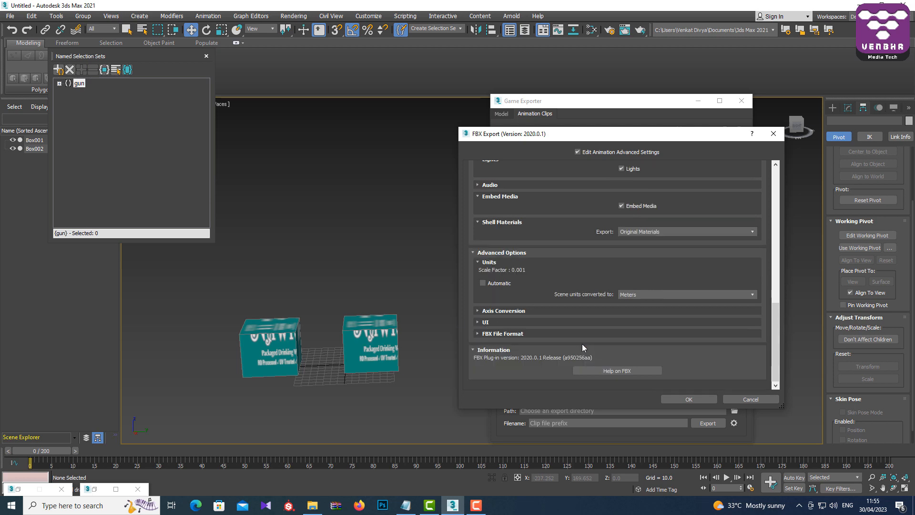
click(487, 321)
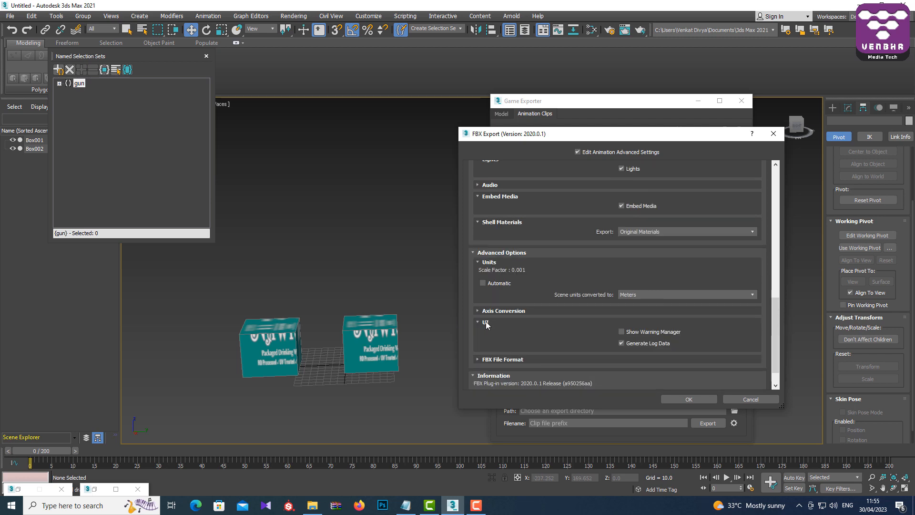
click(494, 359)
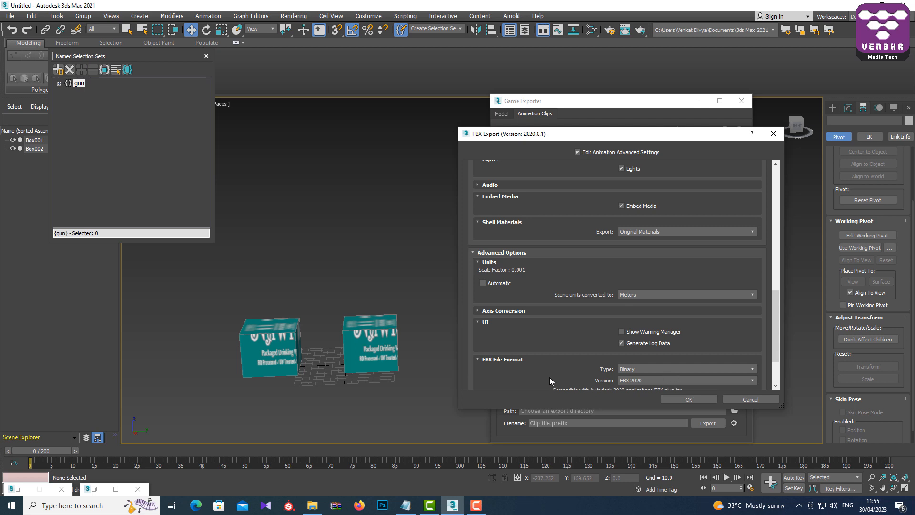
scroll(550, 377, down, 2)
click(636, 333)
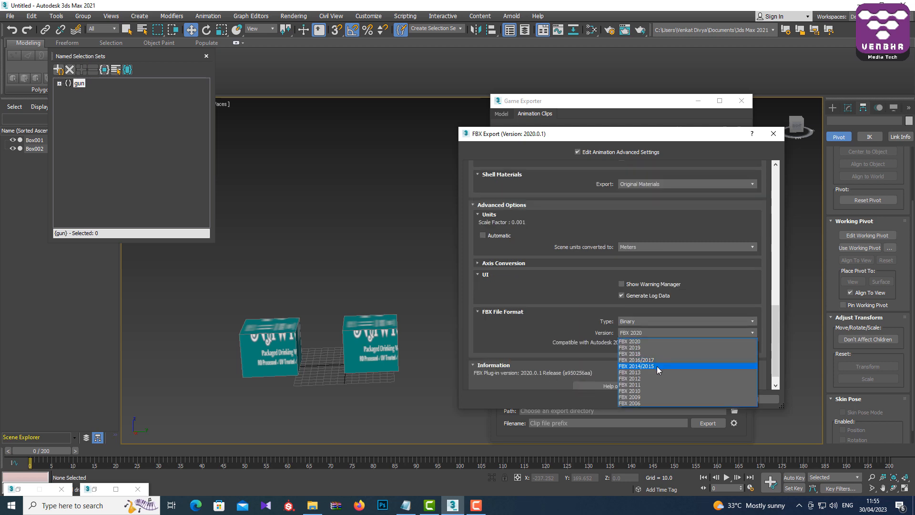
click(657, 366)
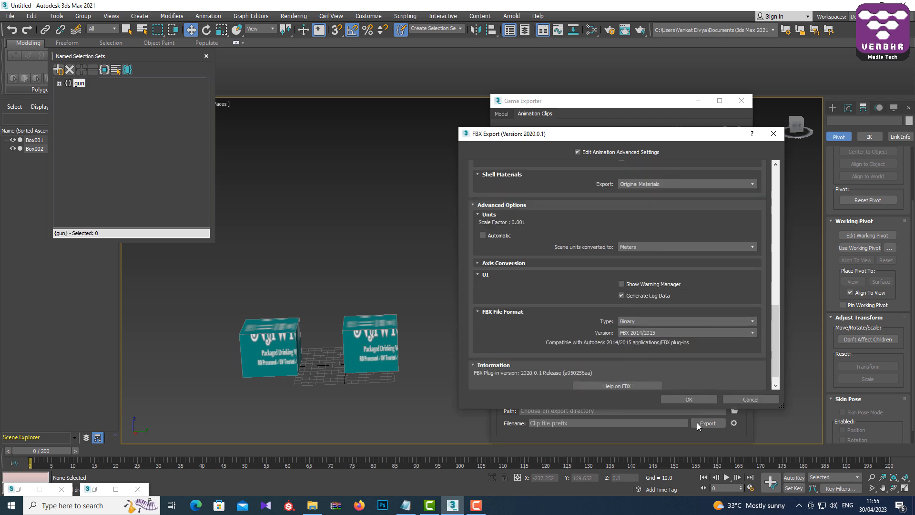
click(693, 400)
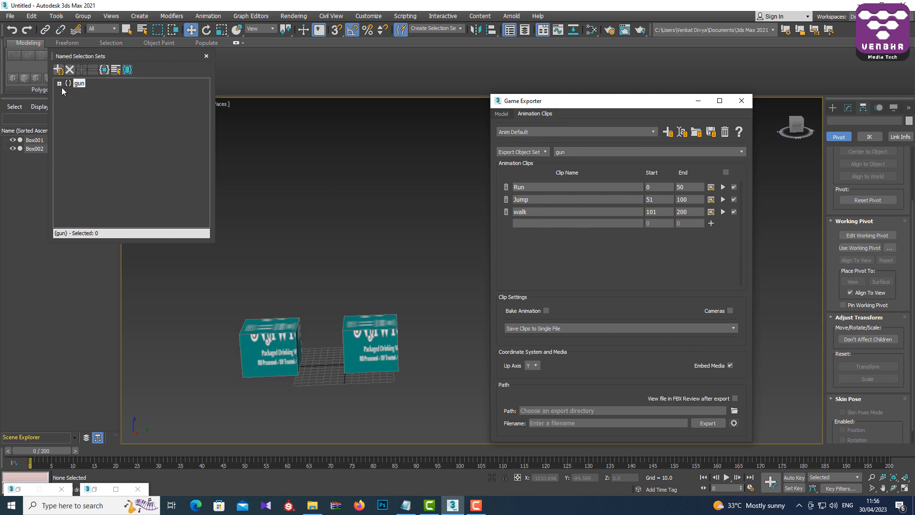
click(10, 16)
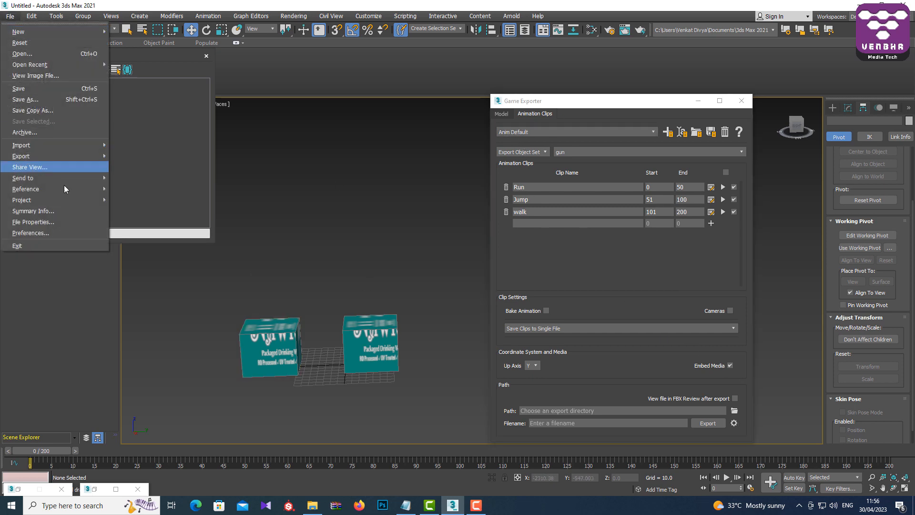
mouse_move(76, 146)
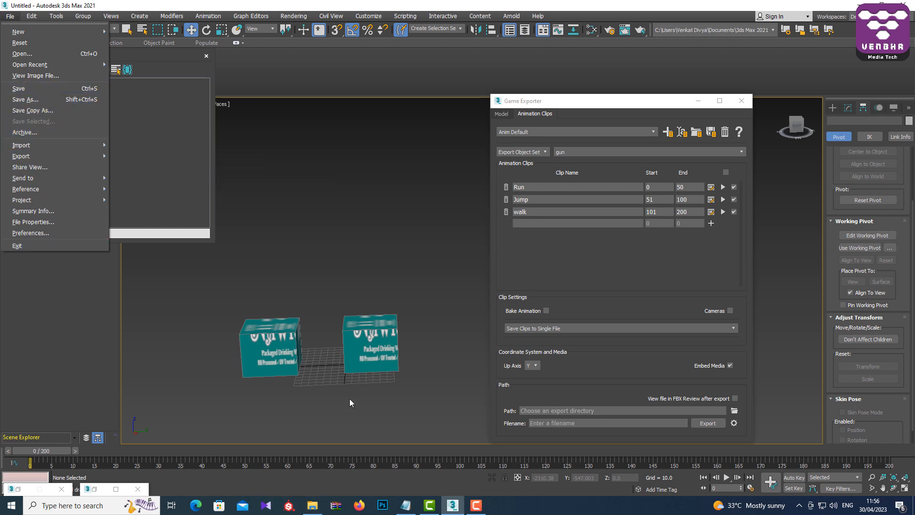
click(64, 133)
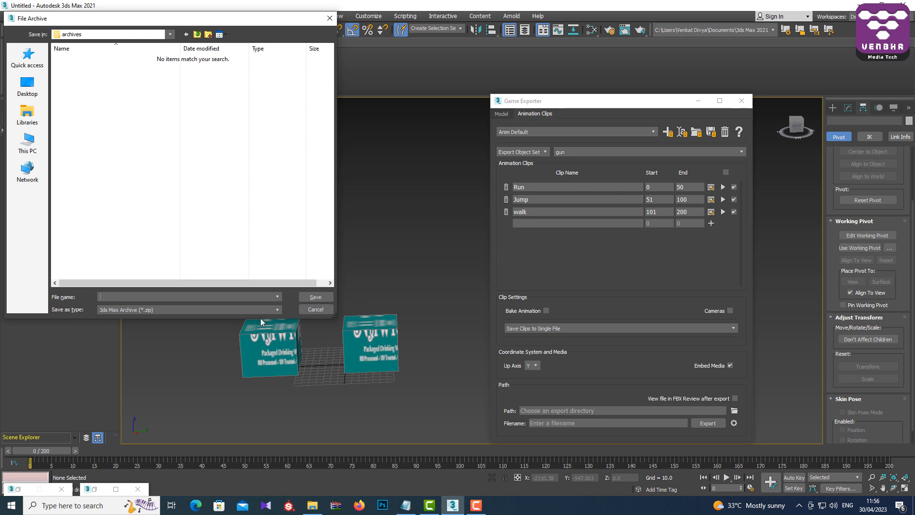
click(316, 309)
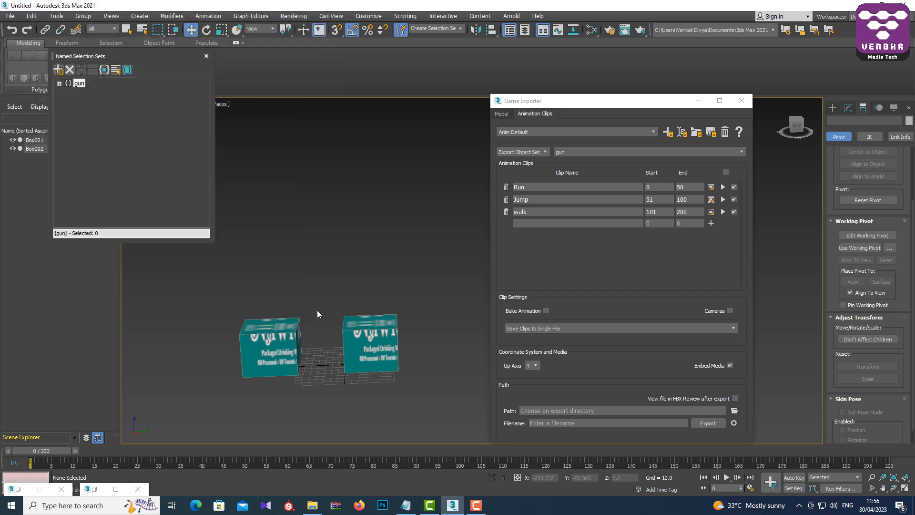